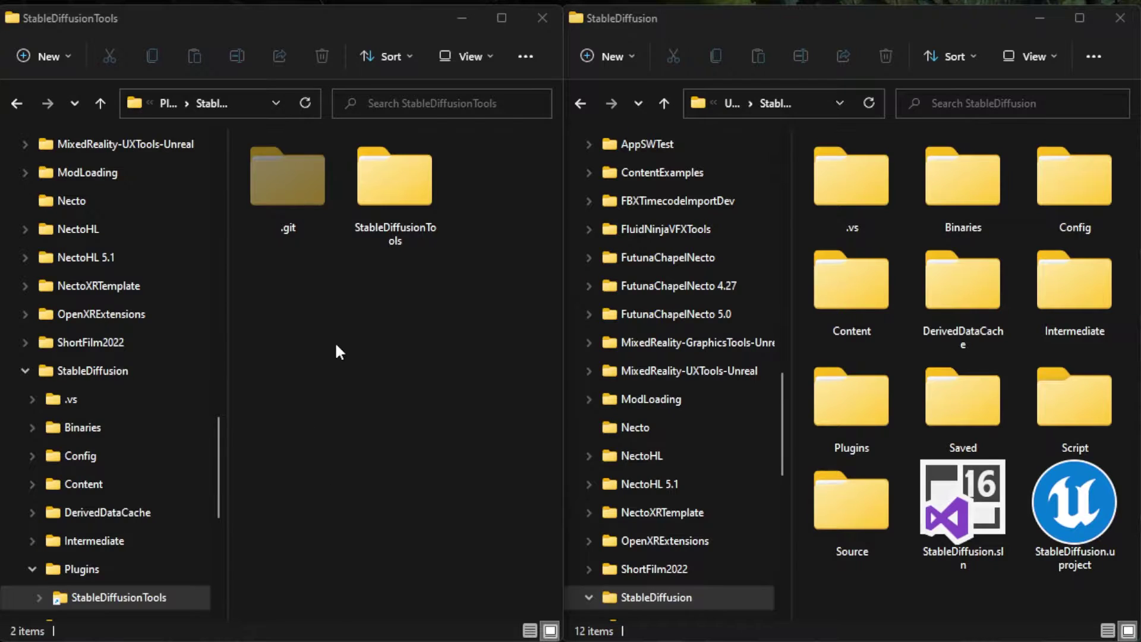
Select the extracted StableDiffusionTools folder, with the StableDiffusion project folder open beside it.
left_click(392, 175)
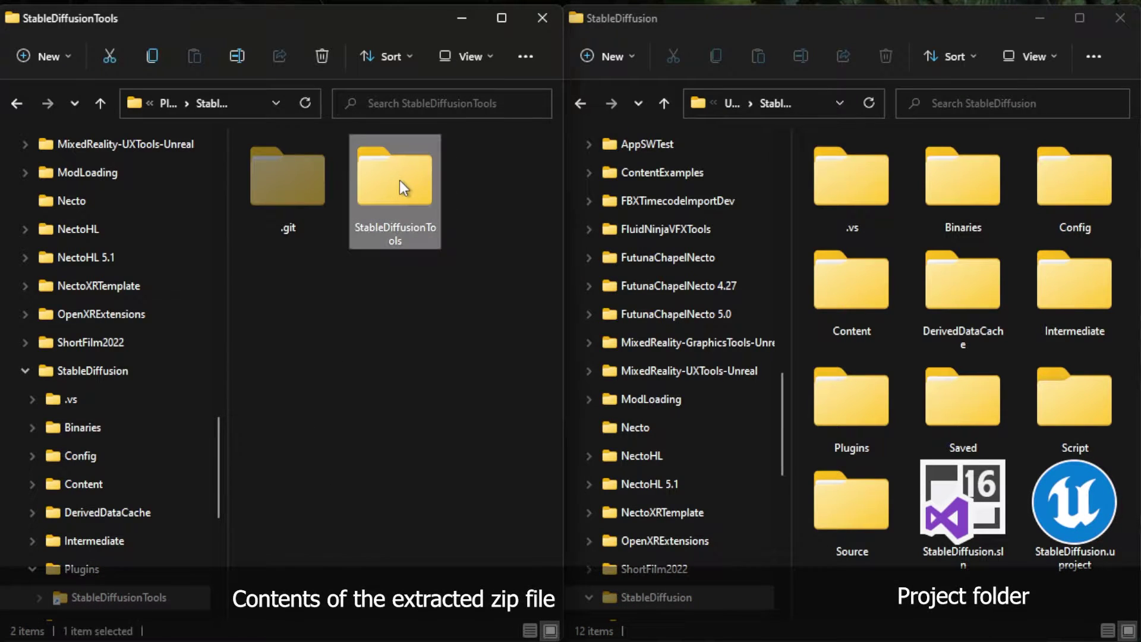
Drag the StableDiffusionTools folder into the StableDiffusion project's Plugins folder.
left_click_drag(399, 180, 865, 418)
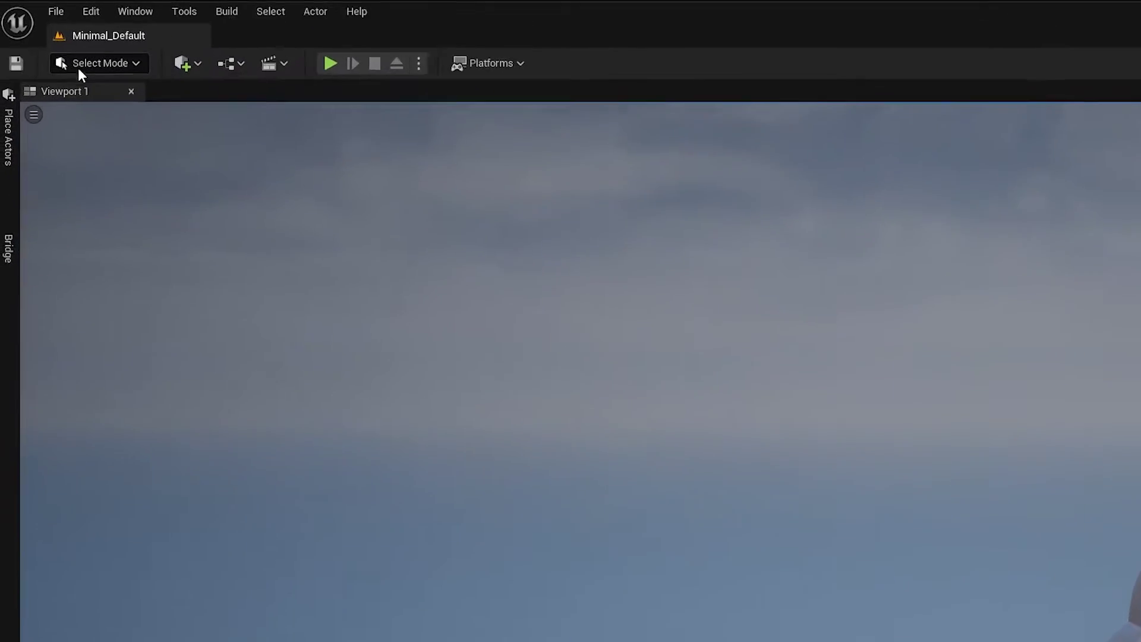
left_click(91, 11)
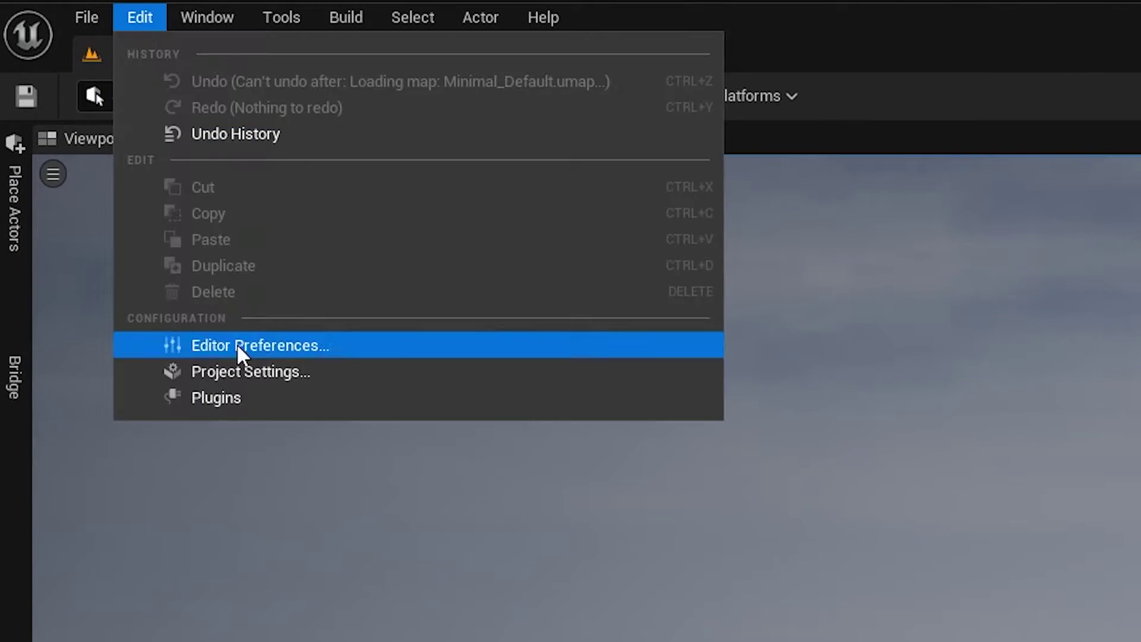
left_click(163, 260)
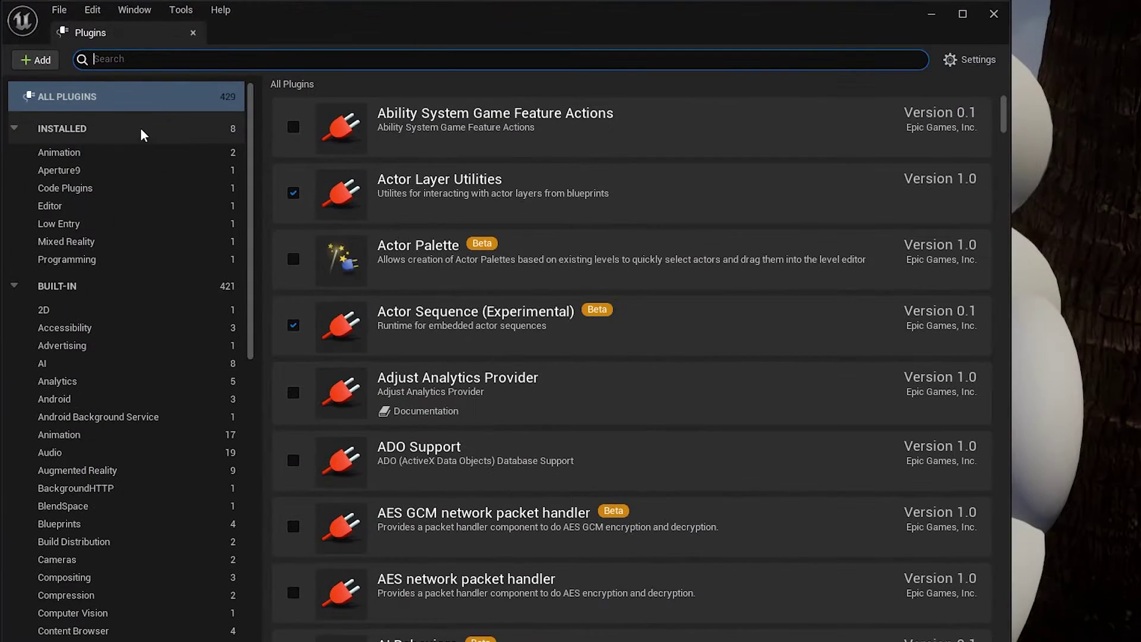
left_click(89, 206)
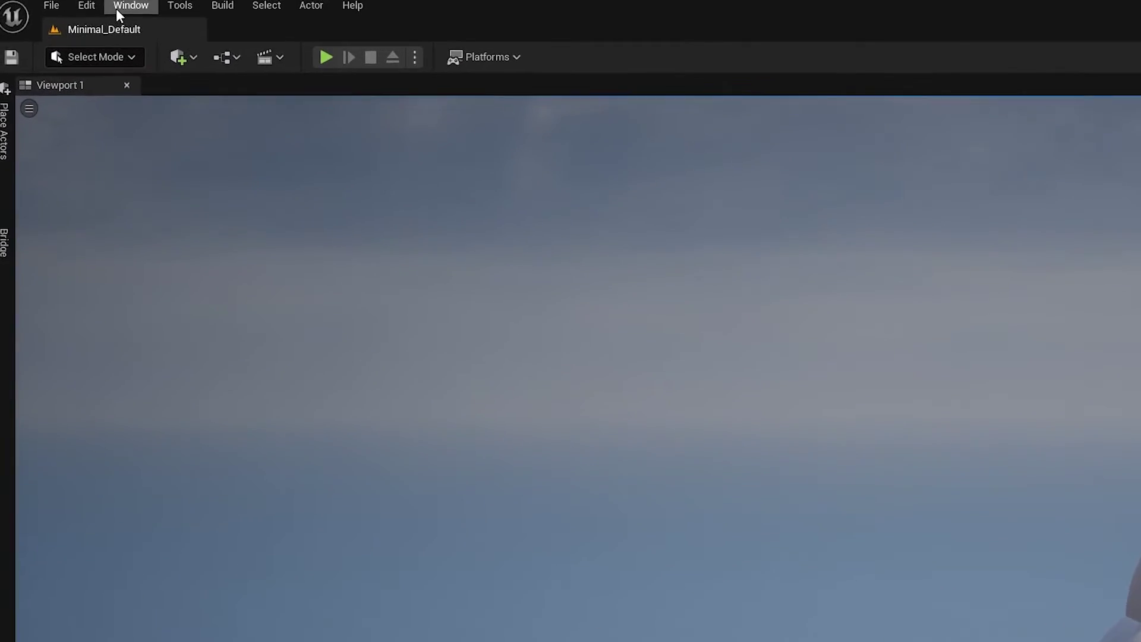
Open StableDiffusionTools from the Window menu and dock it left of the level viewport.
left_click(81, 7)
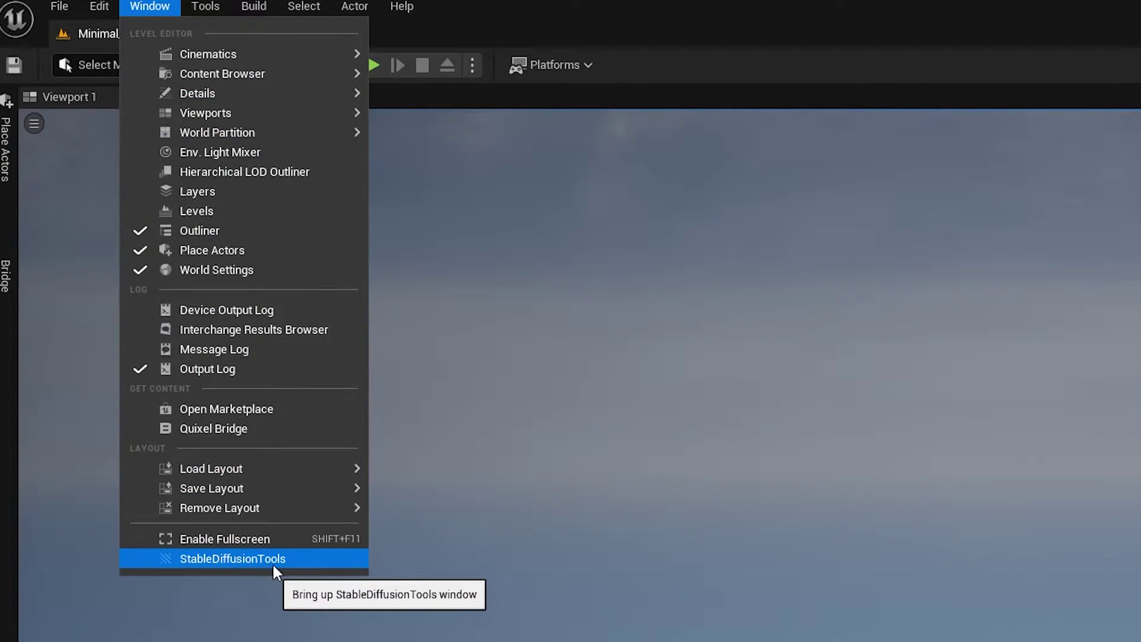
left_click(237, 560)
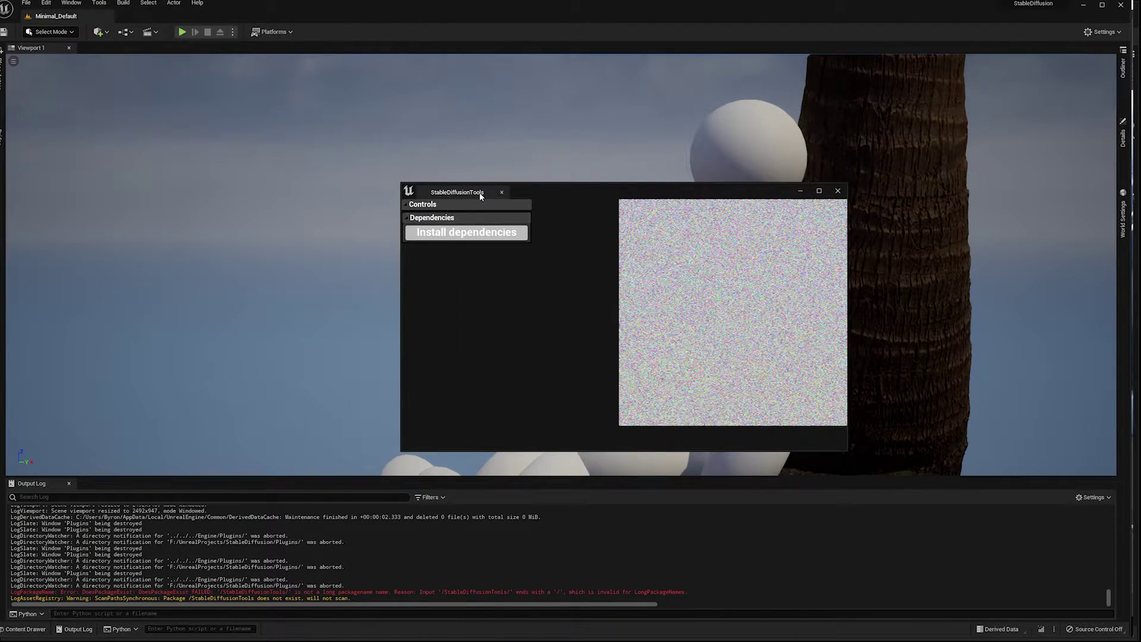
left_click_drag(480, 196, 67, 173)
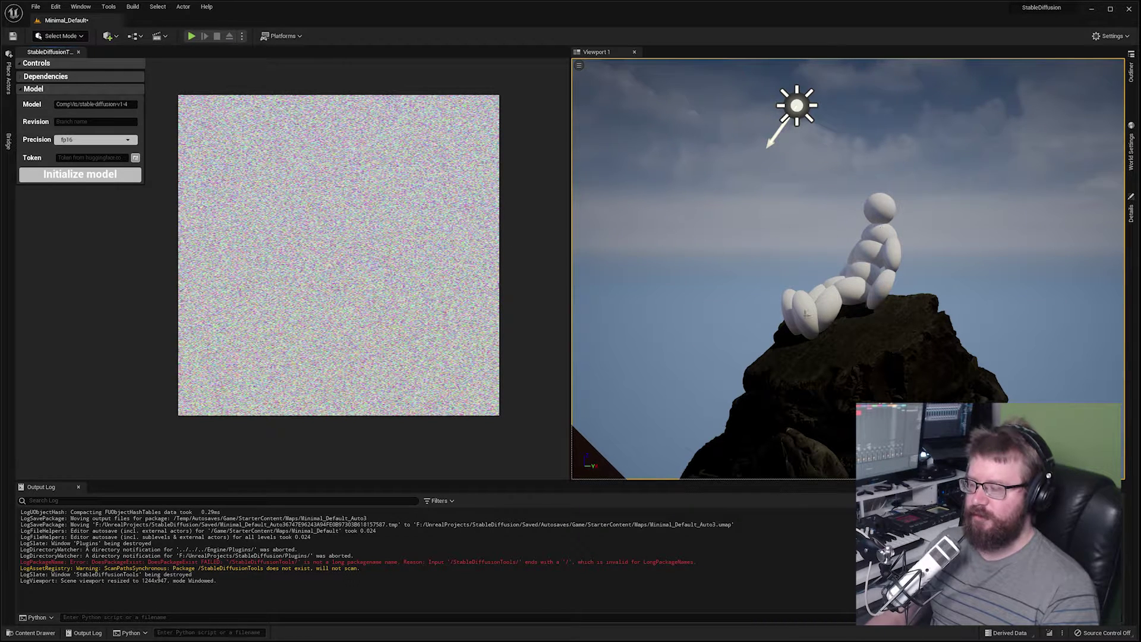
scroll(848, 267, "up", 3)
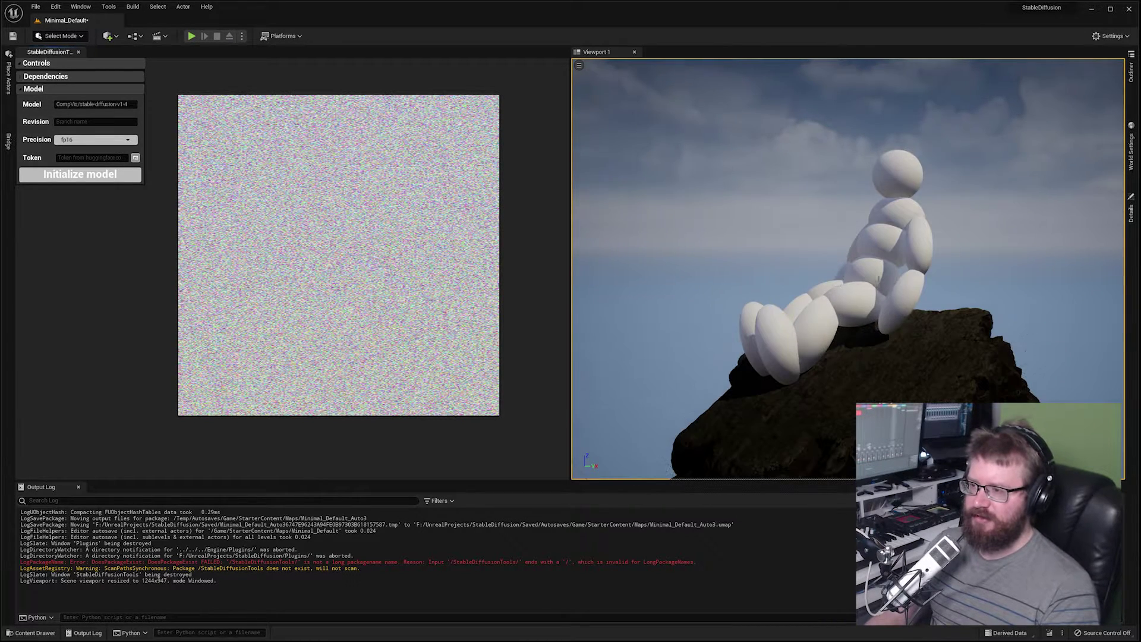
right_click_drag(878, 278, 865, 275)
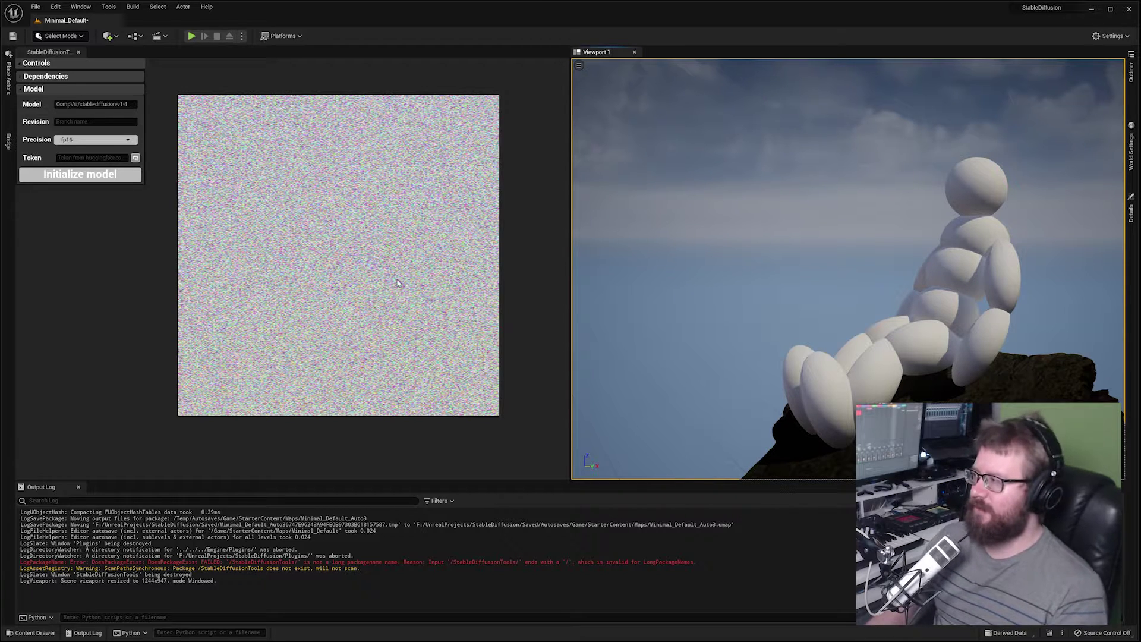
left_click(21, 89)
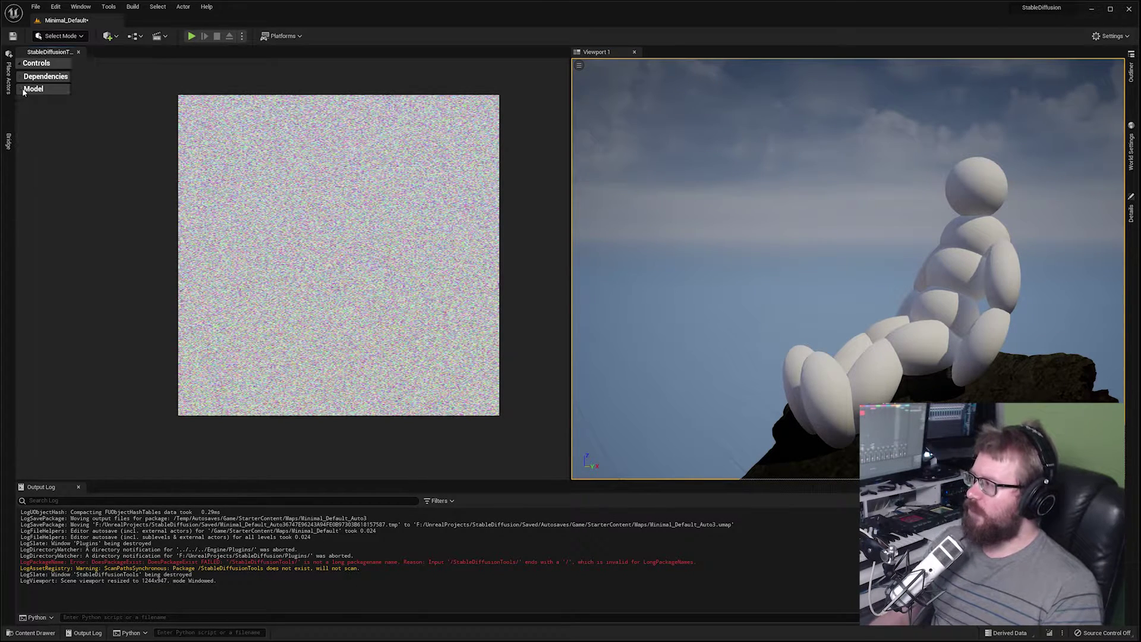
left_click(22, 90)
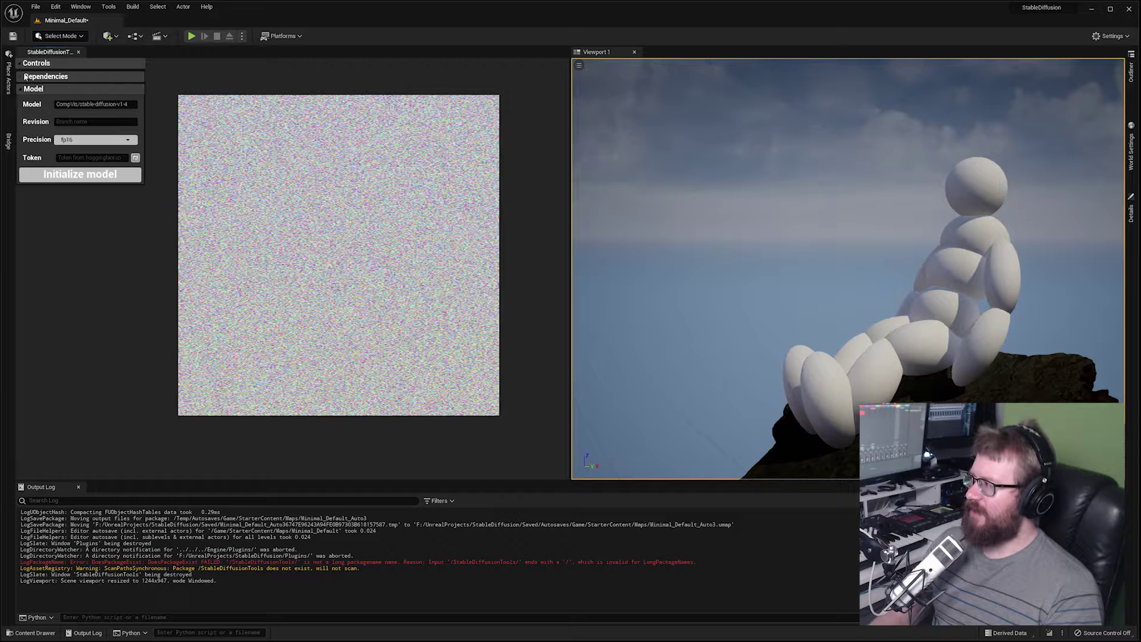
left_click(21, 77)
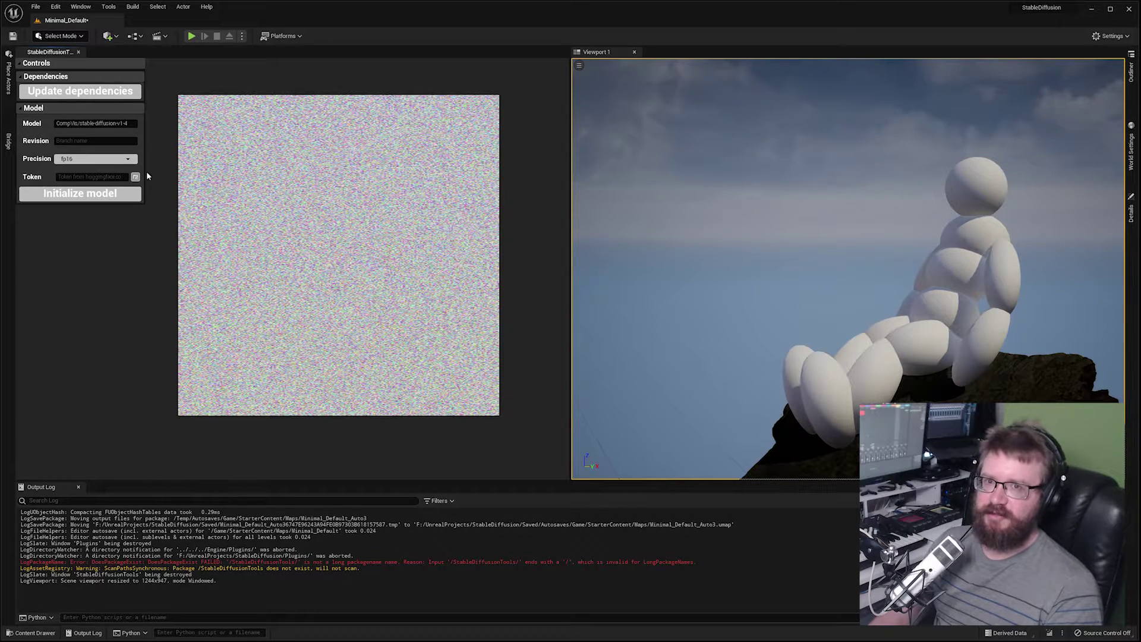
left_click(63, 94)
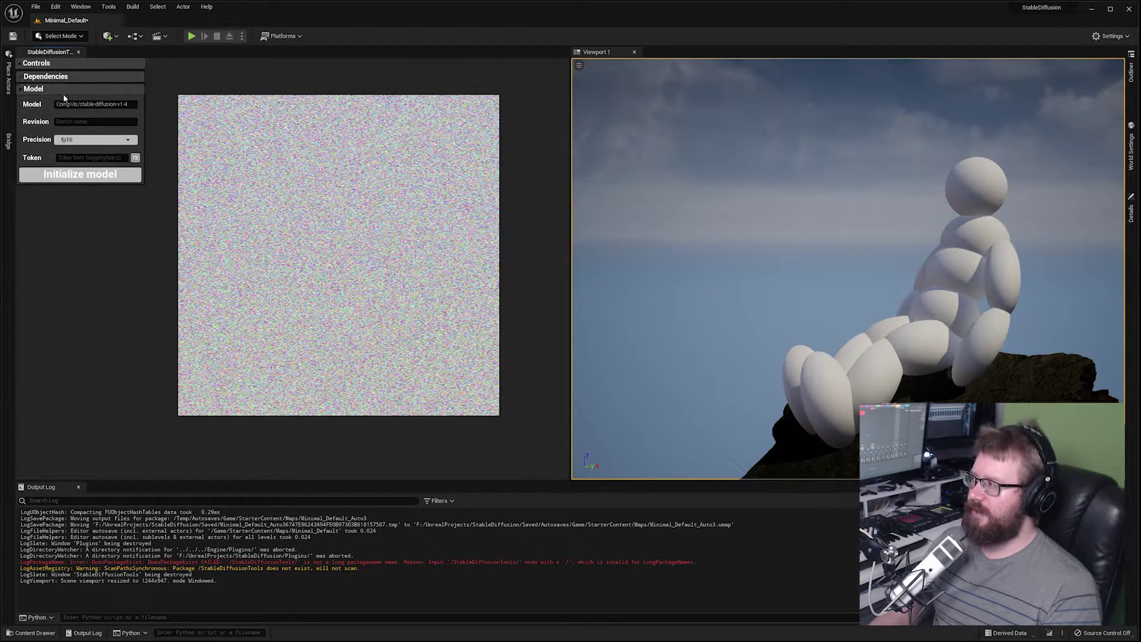
left_click(21, 76)
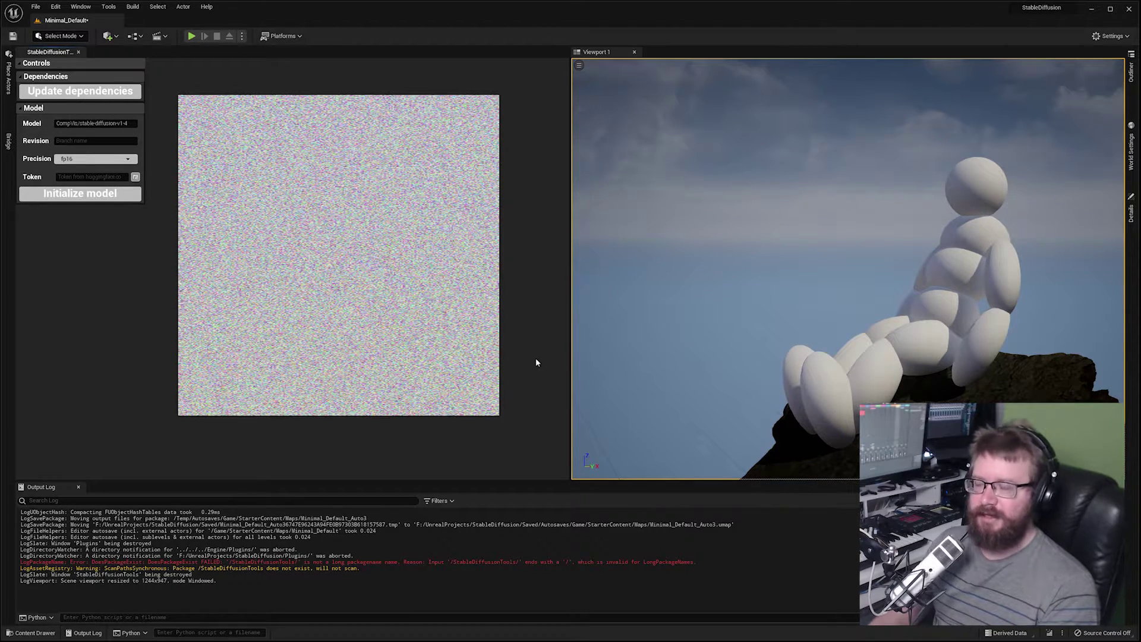
left_click(22, 76)
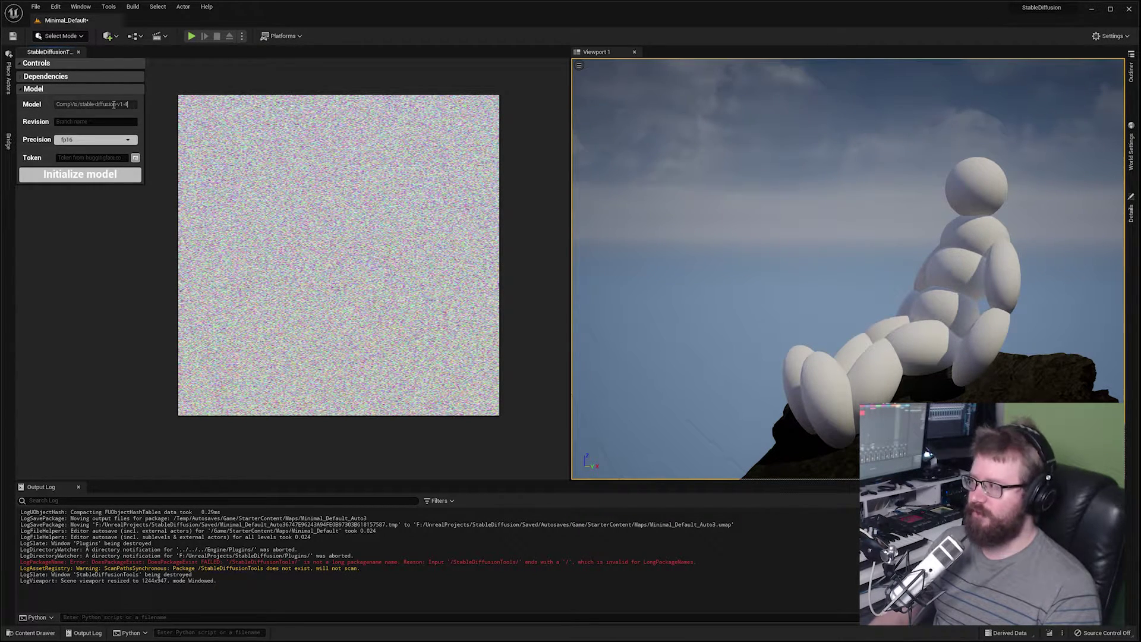
Enter fp16 in the Model section's Revision field.
left_click(110, 122)
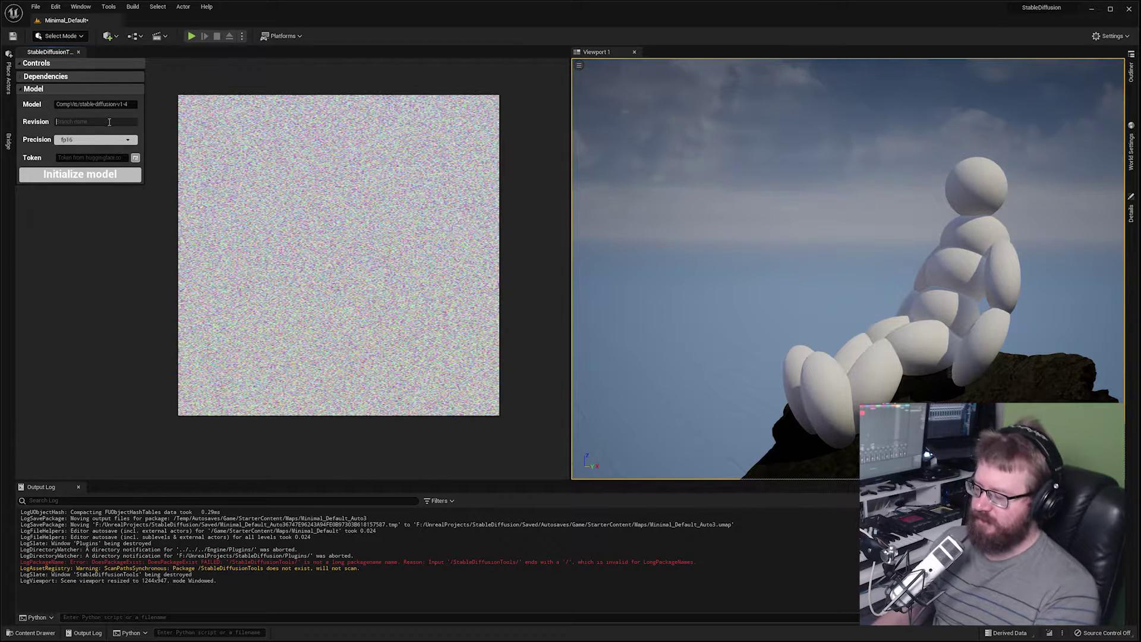
type("fp16")
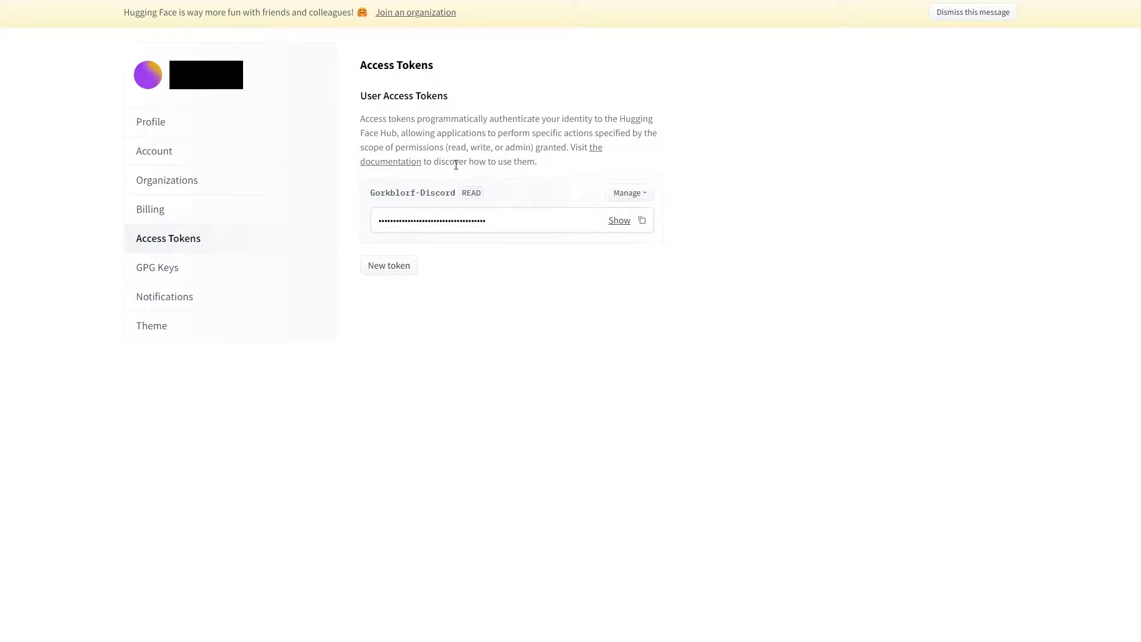
Generate a new read-role Hugging Face access token named UnrealStuff.
left_click(393, 269)
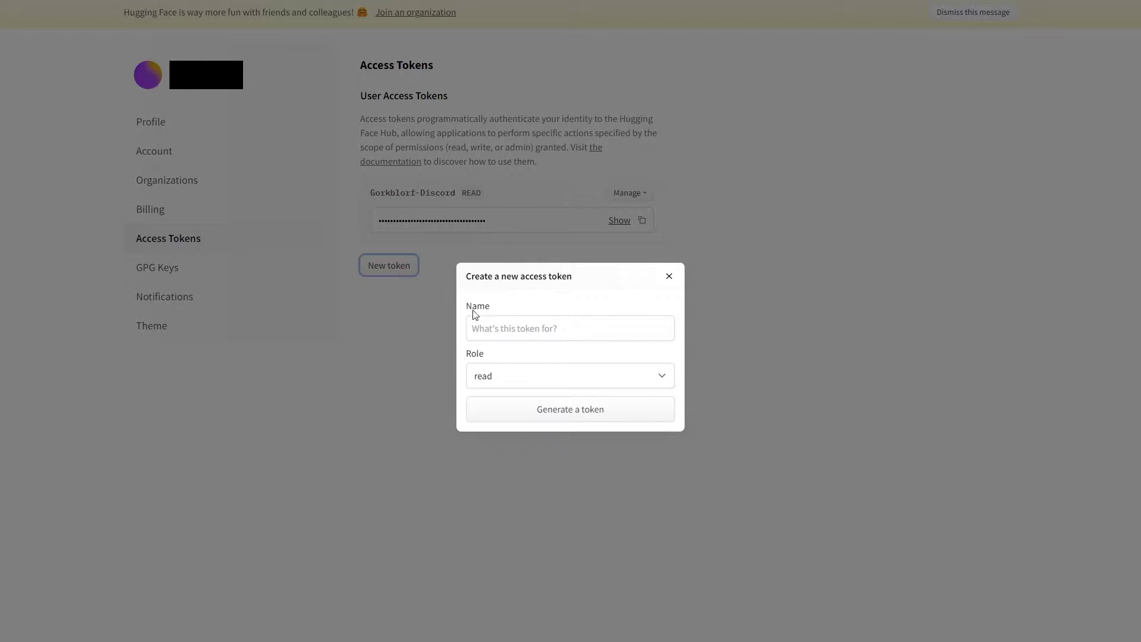
left_click(514, 329)
type("UnrealStuff")
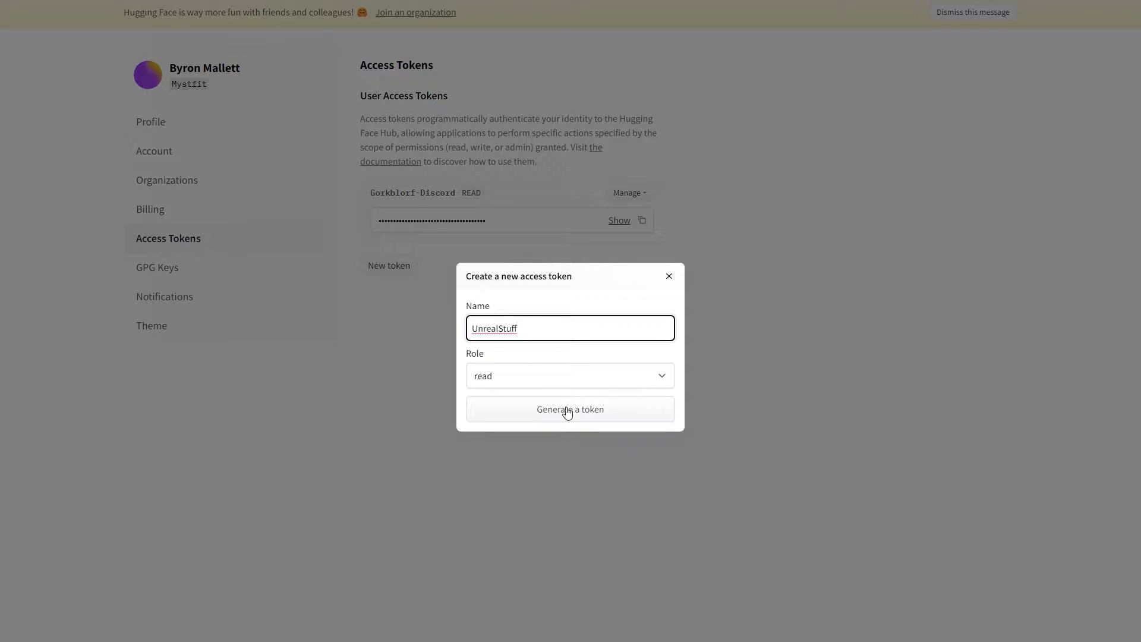
left_click(568, 410)
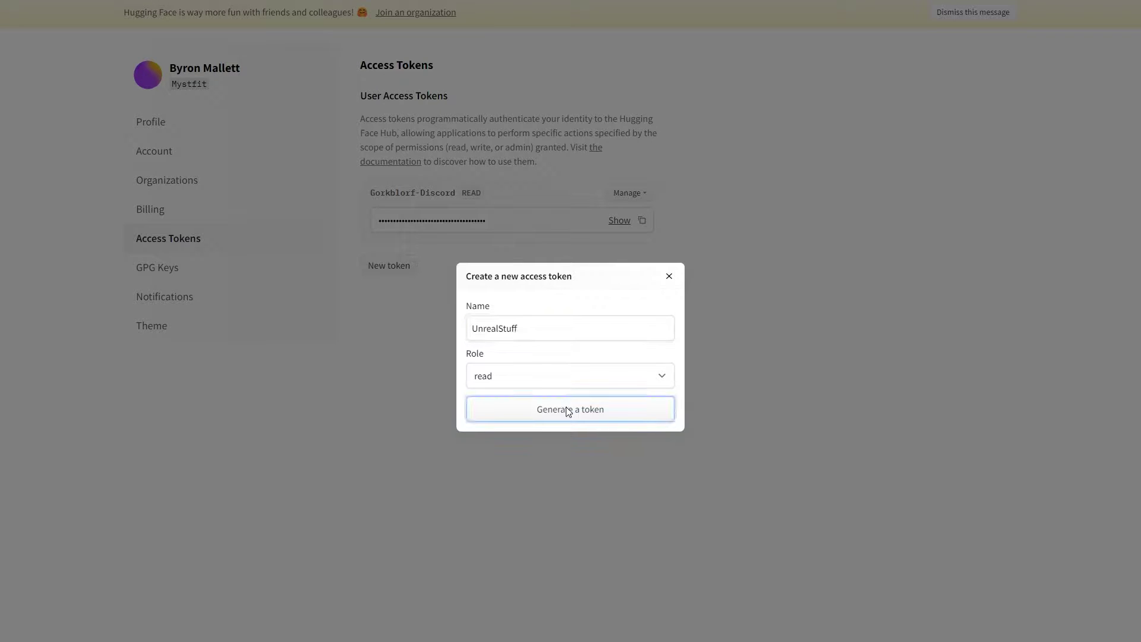
left_click(567, 411)
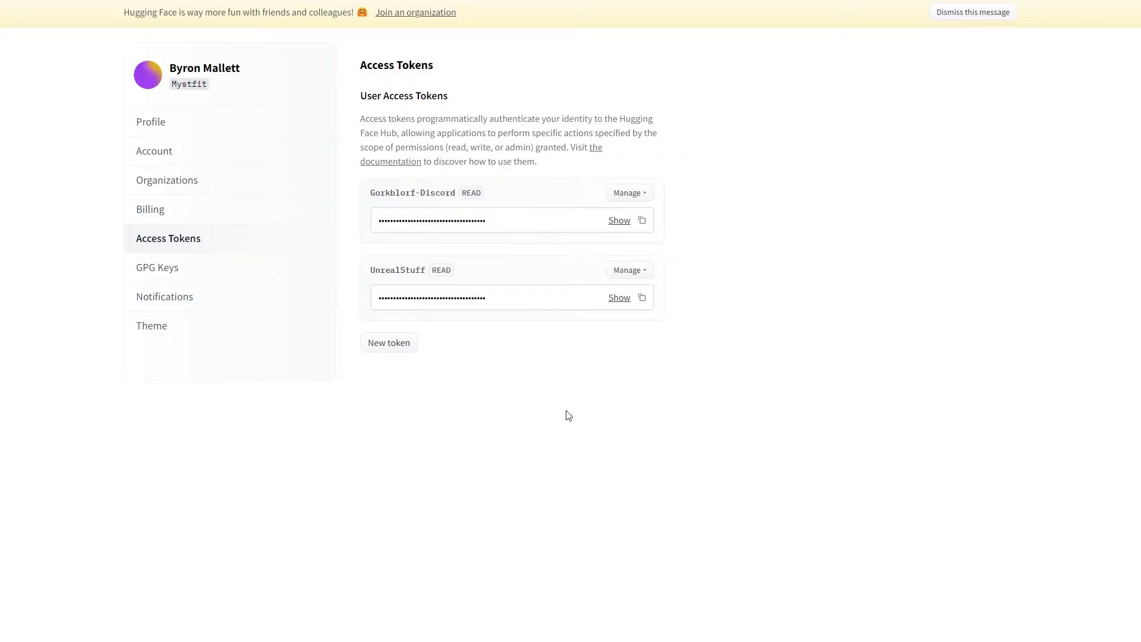
Paste the copied UnrealStuff token into the Token field and initialize the CompVis/stable-diffusion-v1-4 model.
left_click(643, 303)
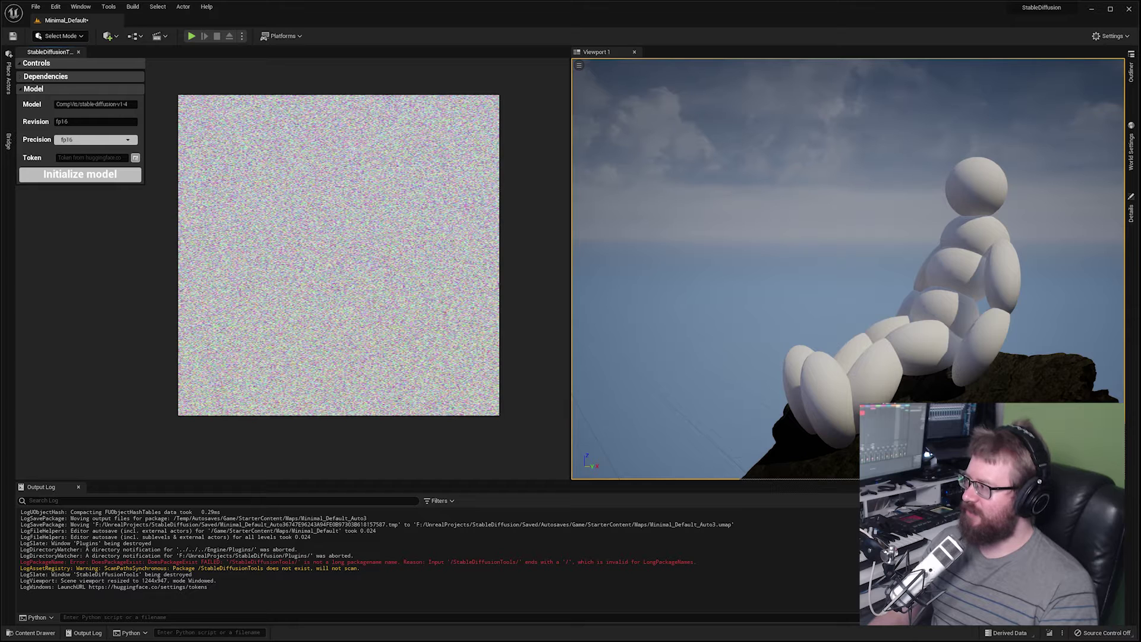
left_click(65, 157)
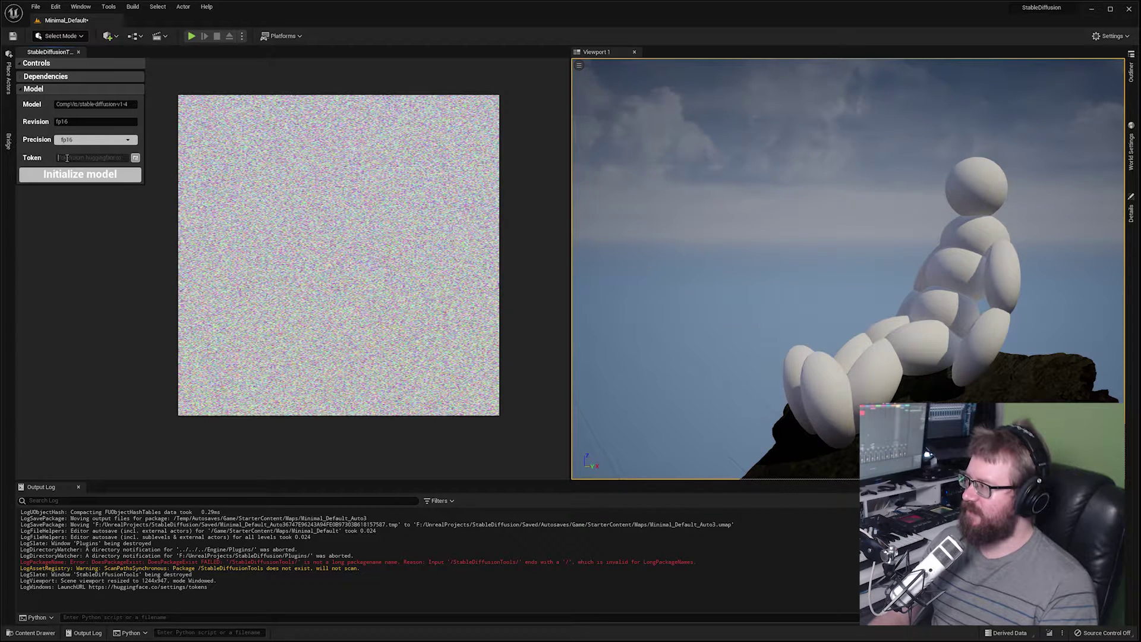
key("ctrl+v")
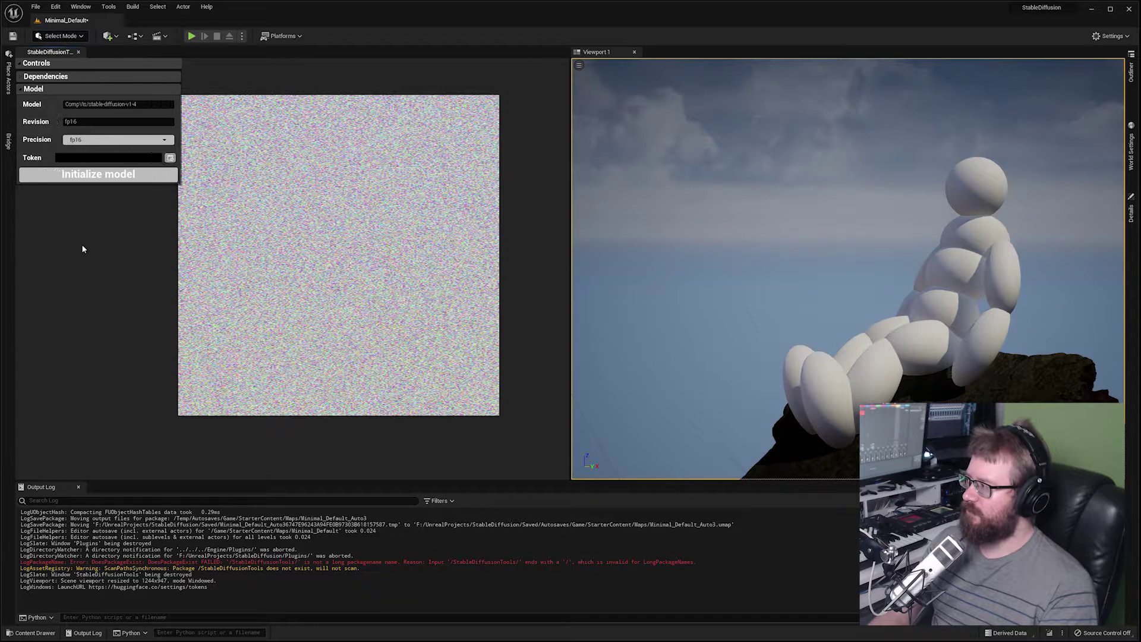
left_click(65, 178)
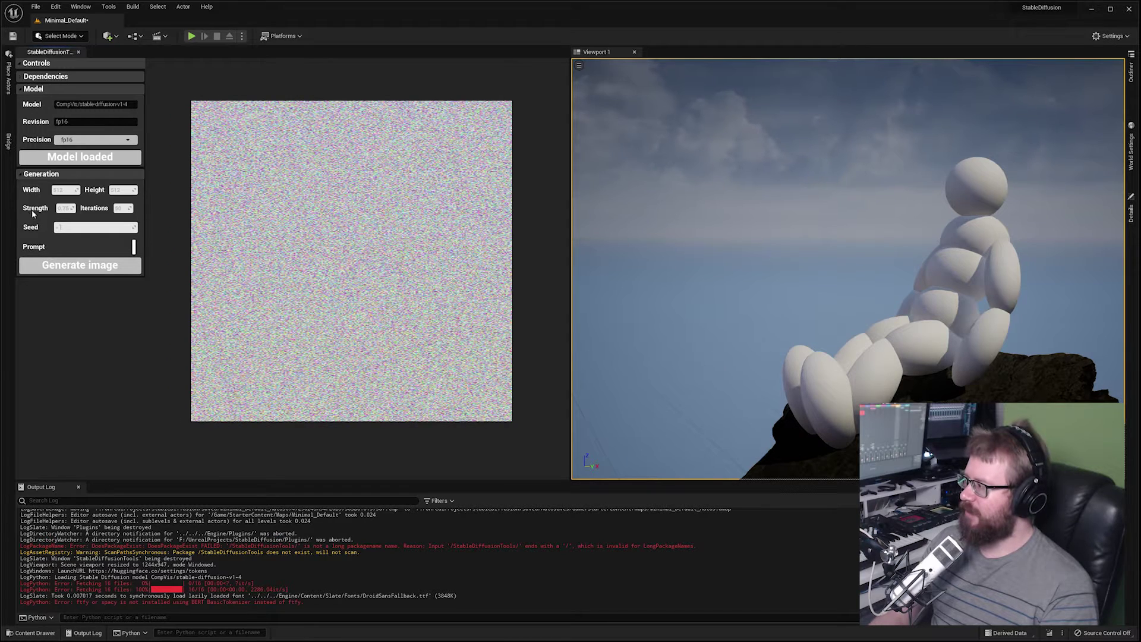
left_click(61, 244)
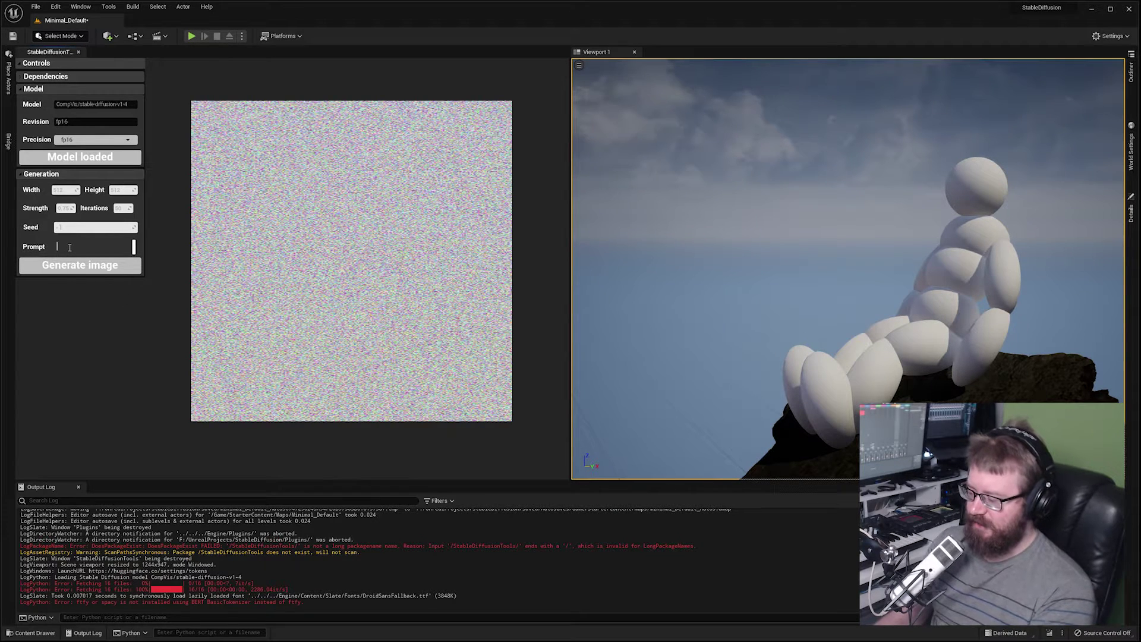
Enter the prompt 'the michelin man stranded on a rock in the ocean' and generate an image.
type("the michelin")
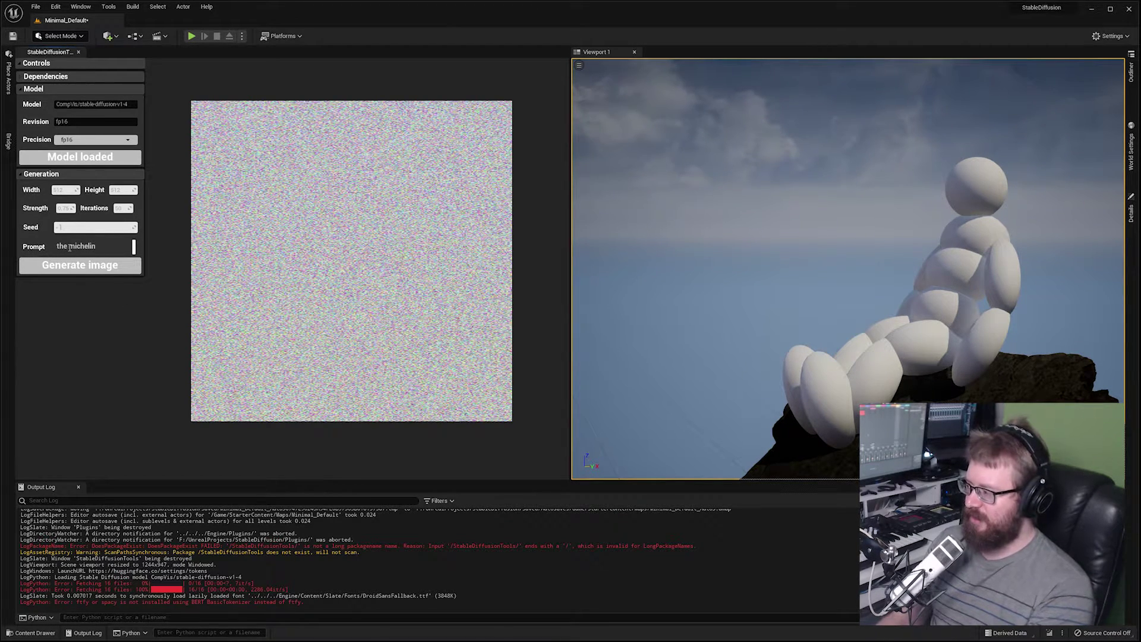
type(" man stranded ")
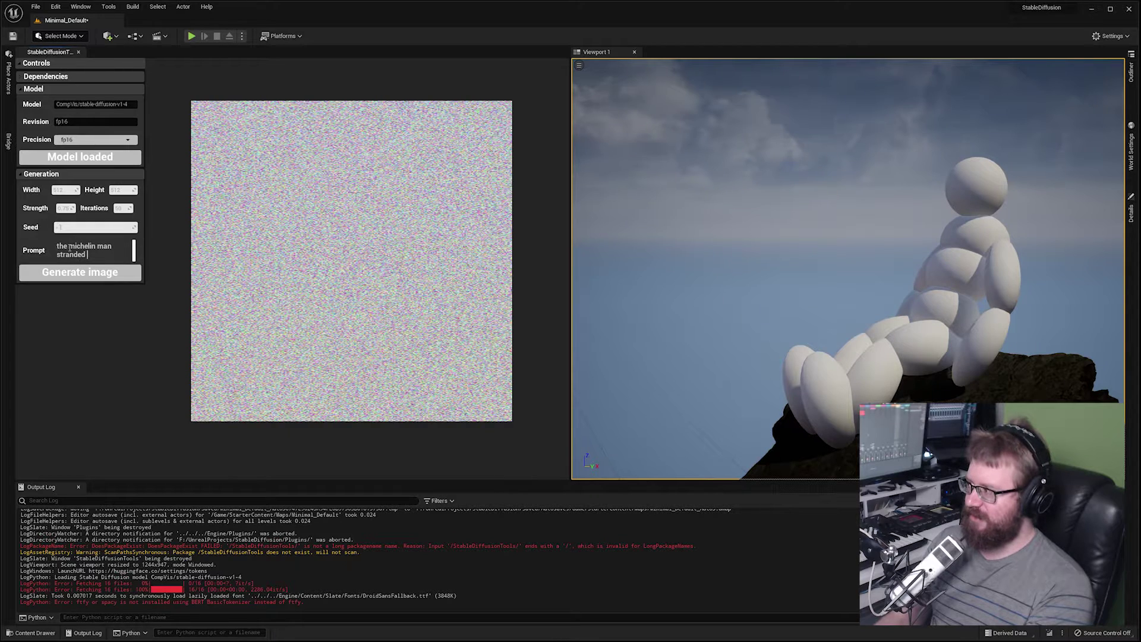
type("on a rock in th")
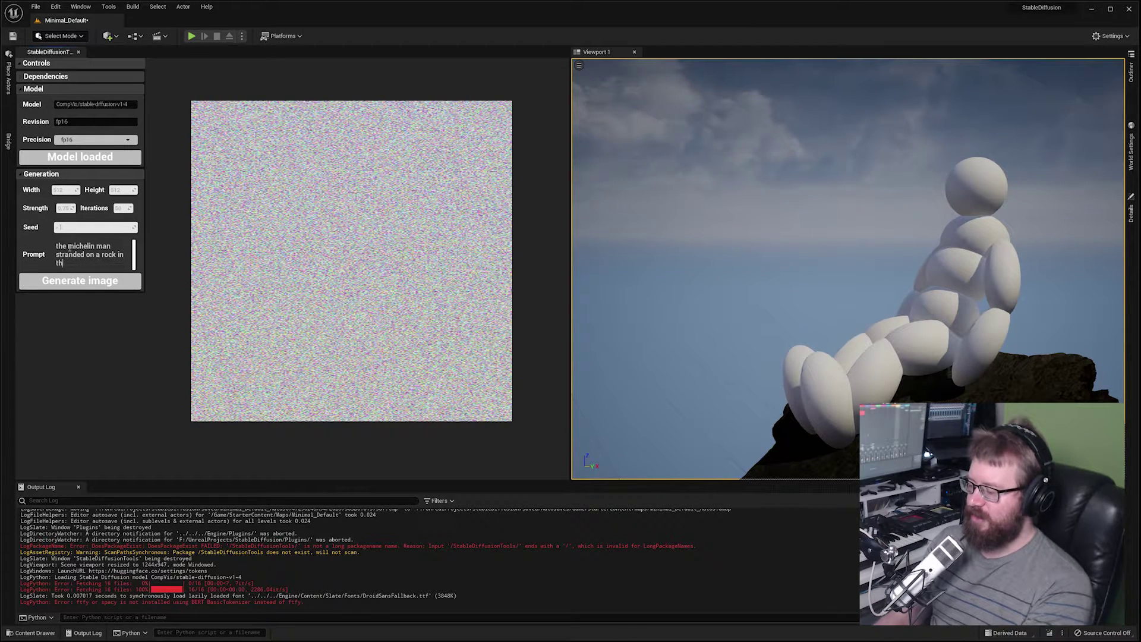
type("e ocean")
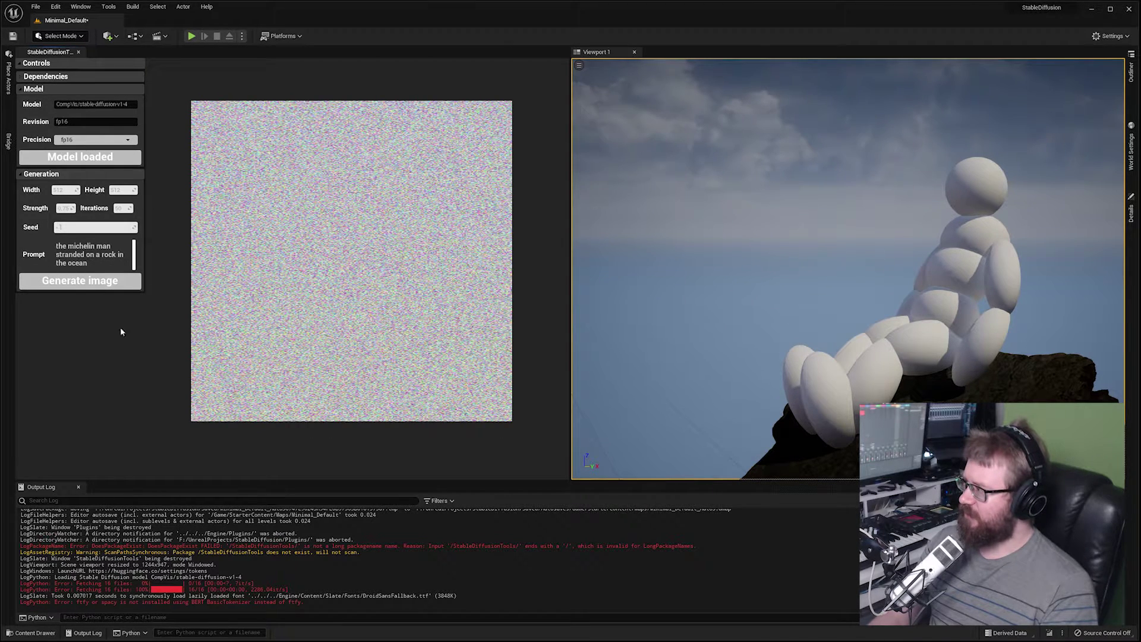
left_click(80, 284)
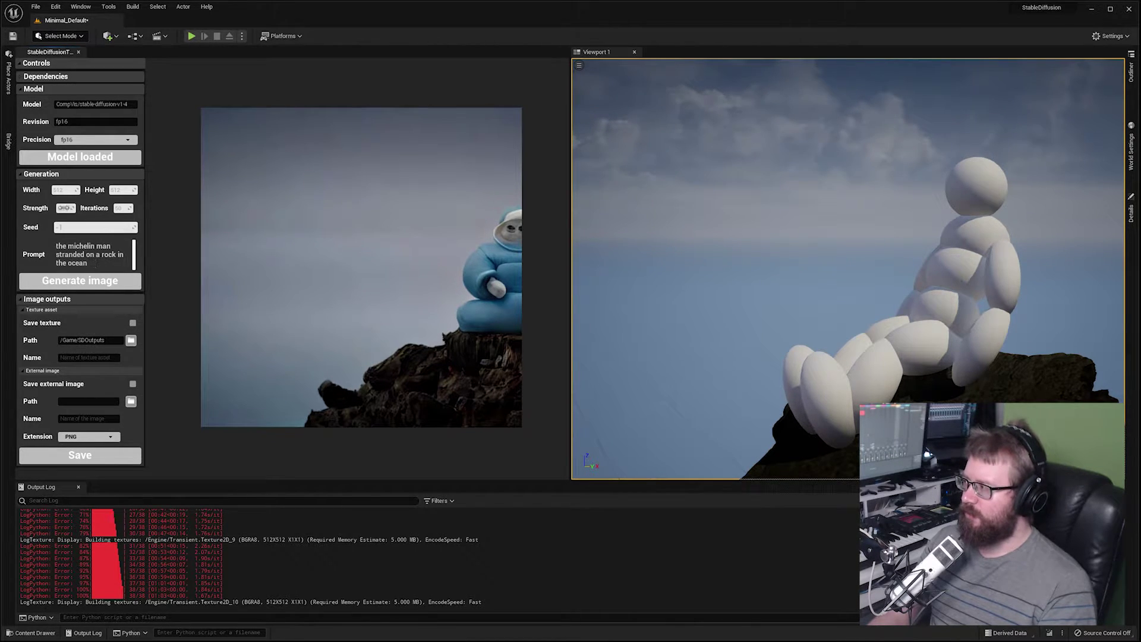
After the blue figure-on-rock image finishes, select the Strength value for editing.
left_click(64, 208)
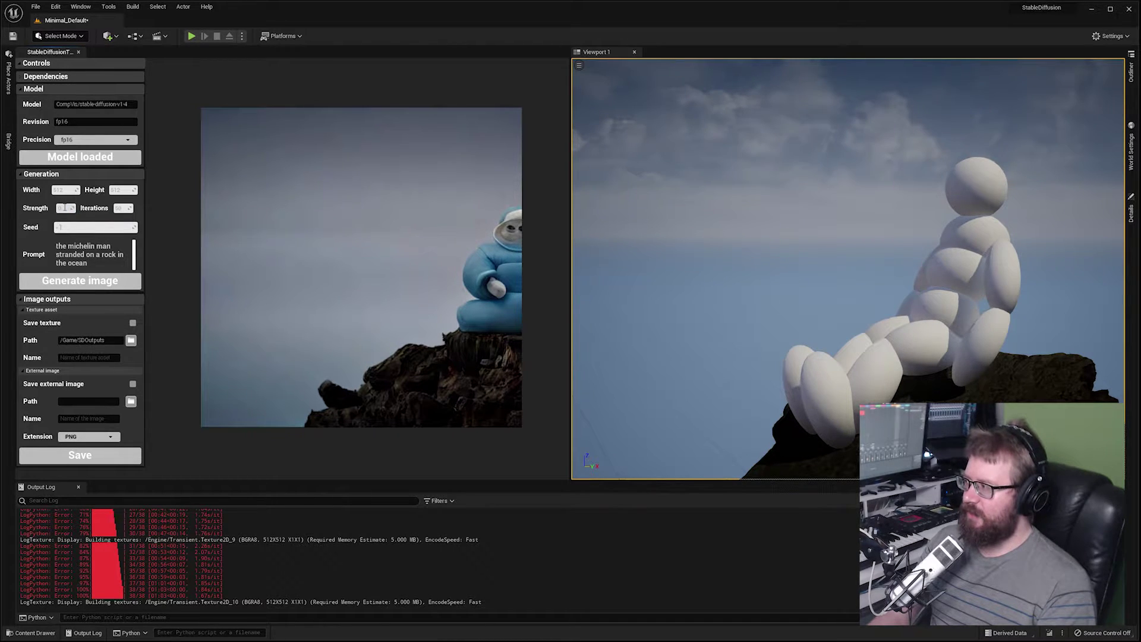
Set Strength to 0.6, keep 50 iterations, and regenerate the image.
type("0.6")
left_click(37, 217)
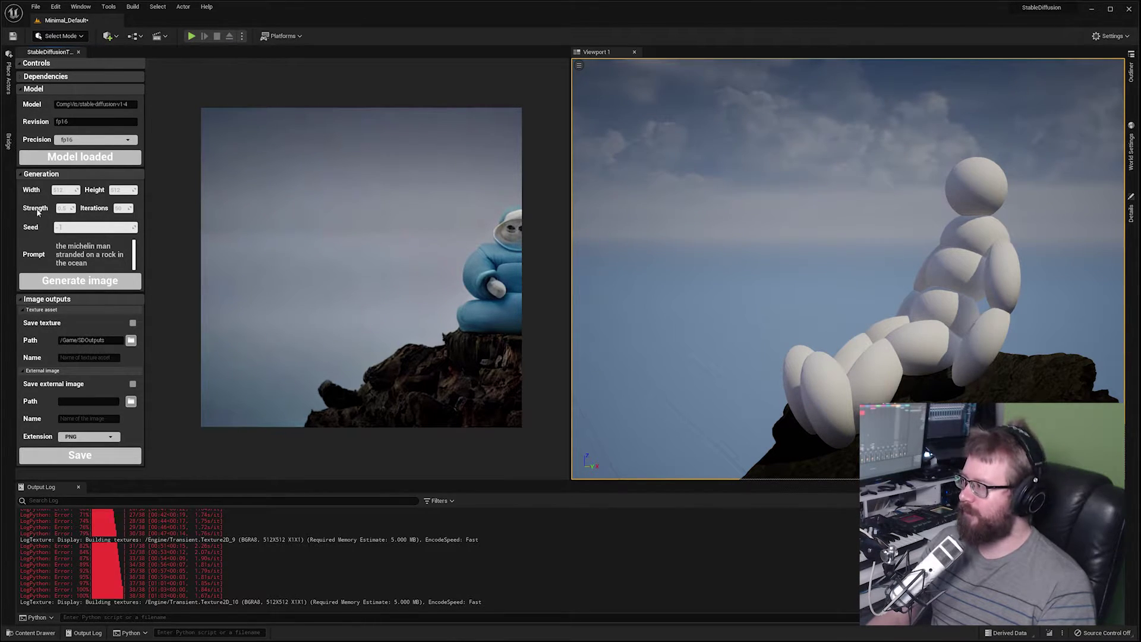
left_click(118, 207)
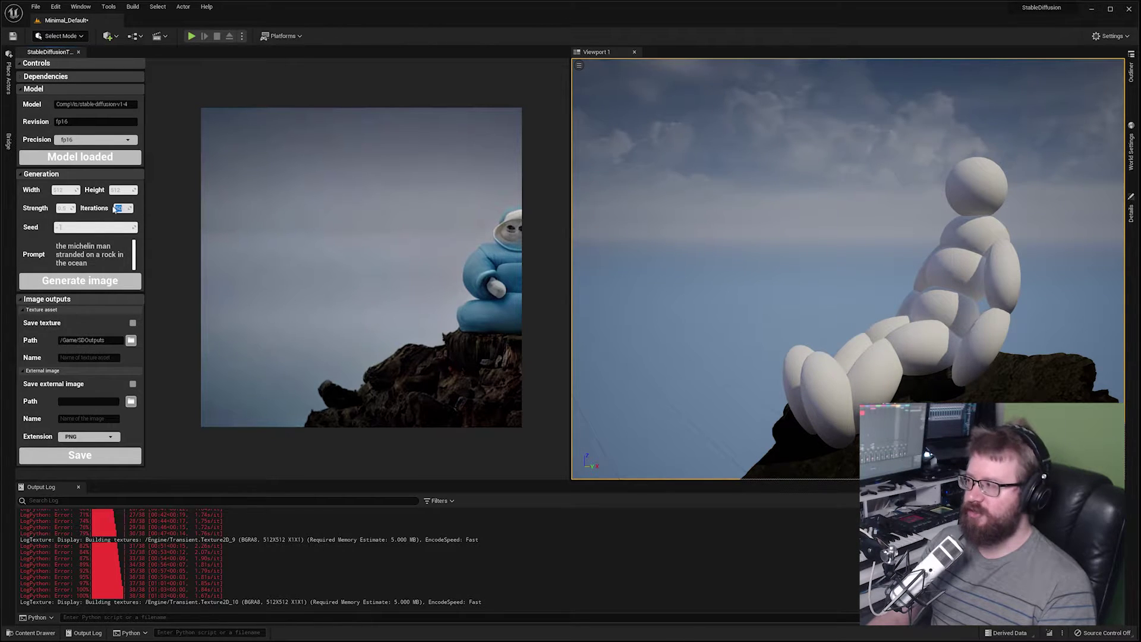
left_click(100, 210)
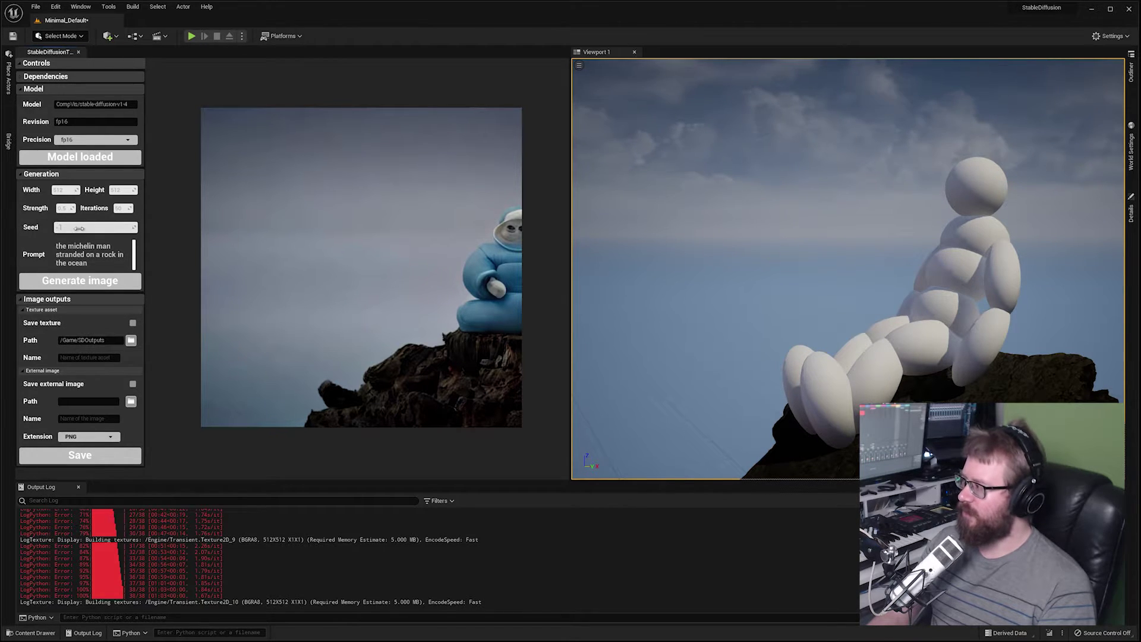
left_click(79, 280)
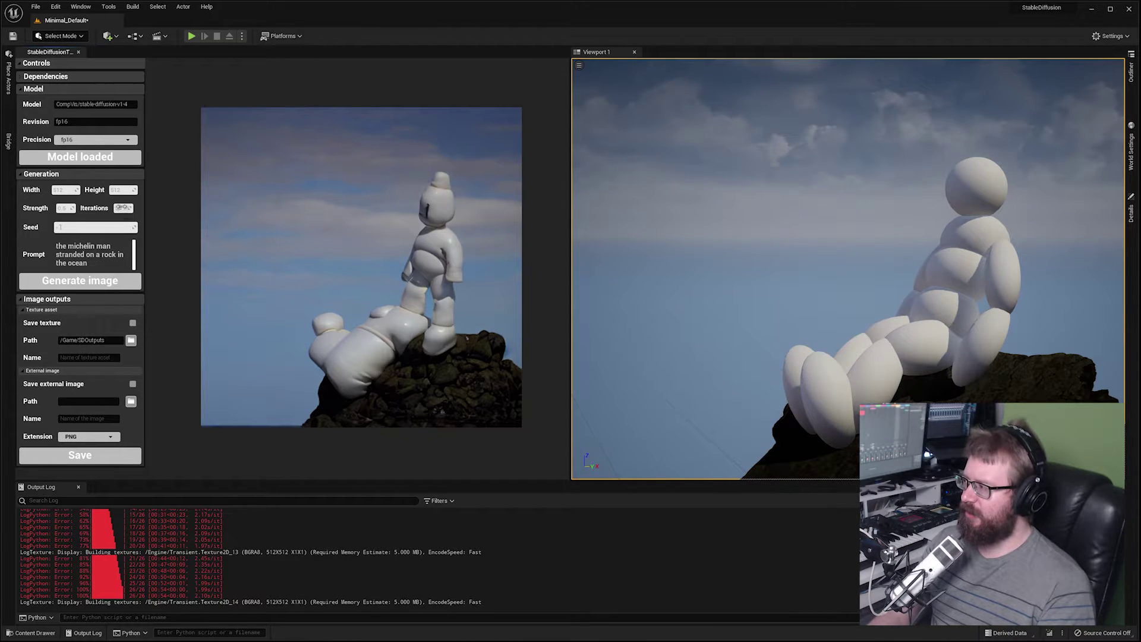
Raise Iterations to 150 and generate the image again.
left_click(122, 208)
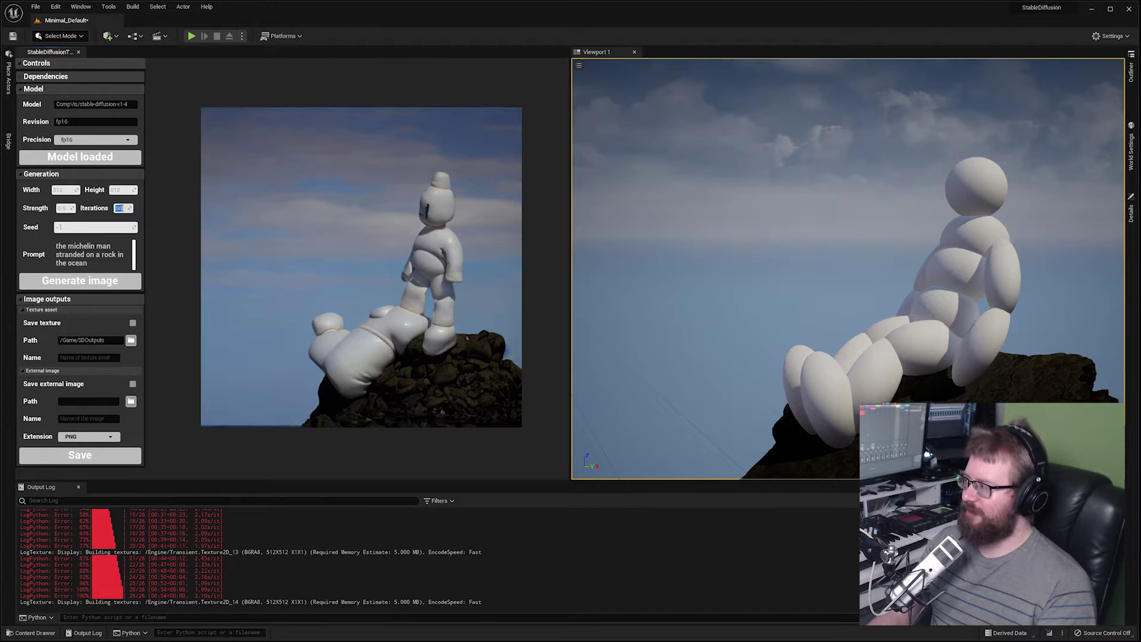
type("150")
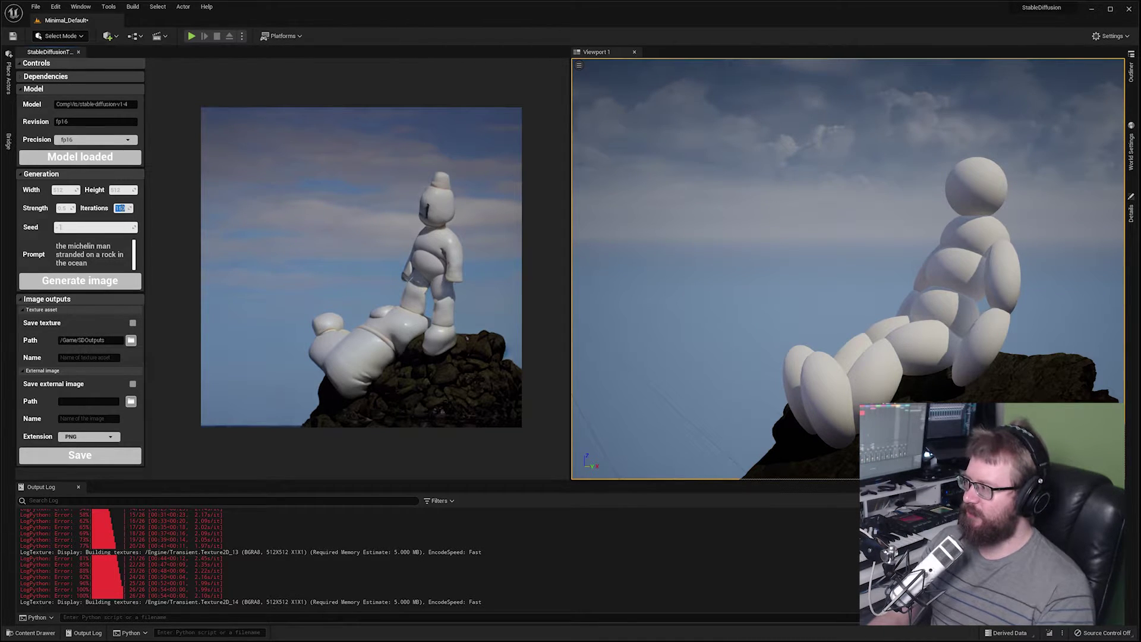
left_click(80, 280)
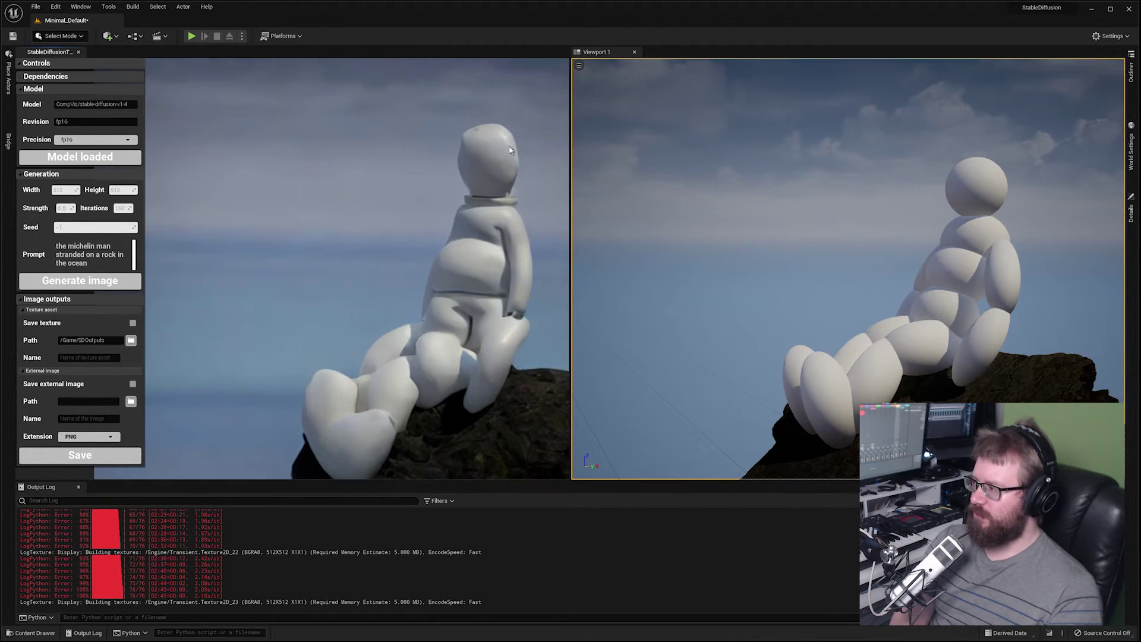
scroll(509, 145, "down", 3)
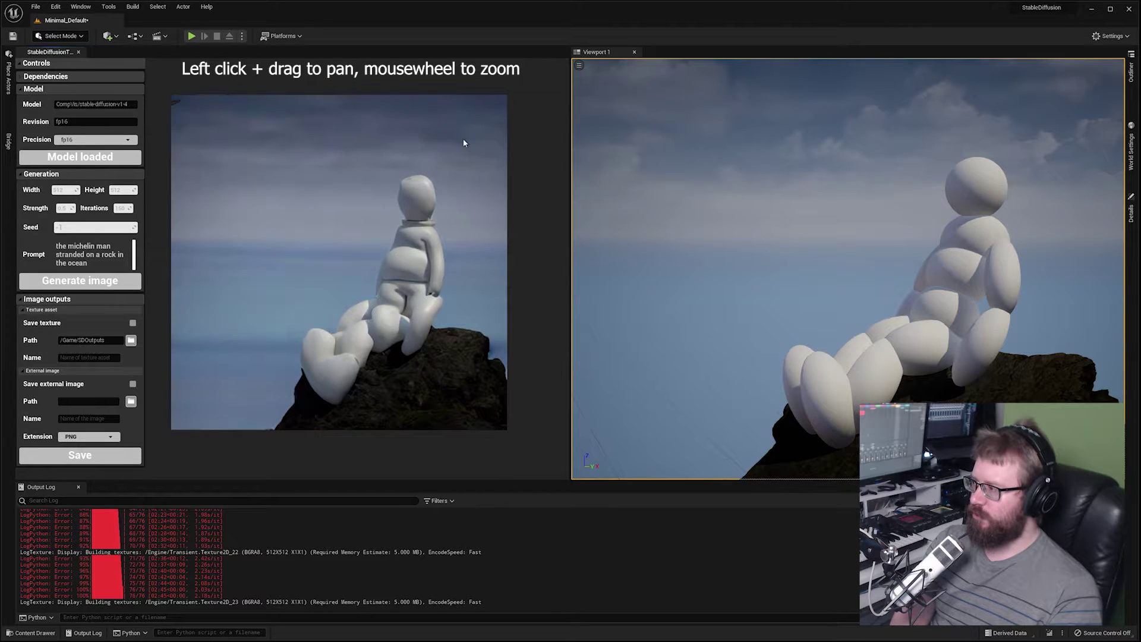
scroll(464, 143, "up", 2)
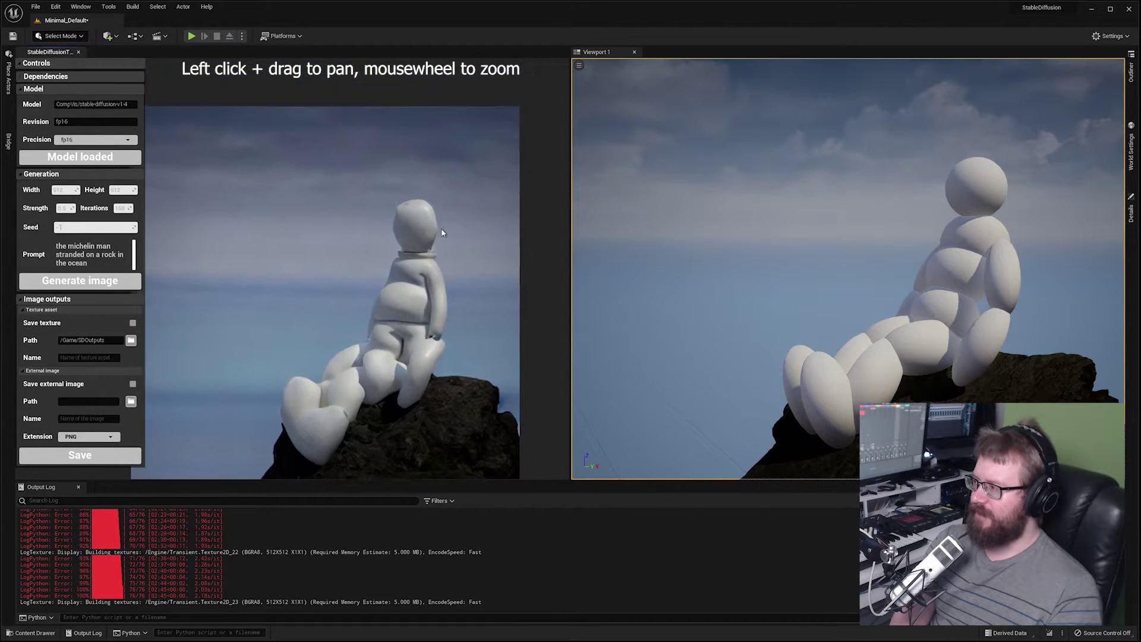
left_click_drag(440, 232, 467, 196)
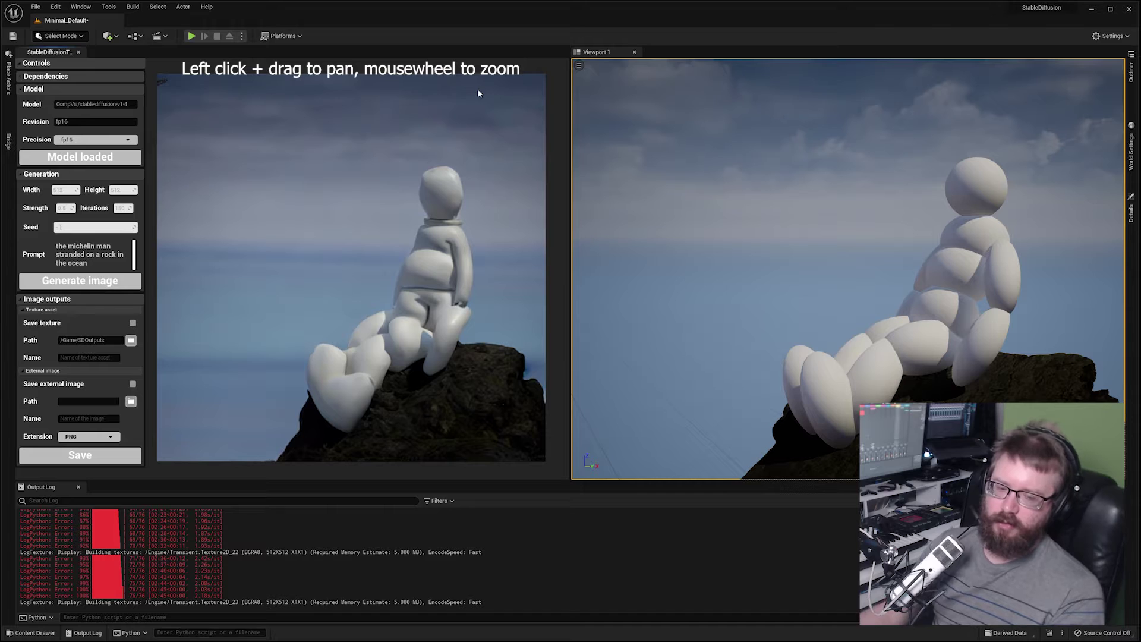
scroll(498, 137, "down", 2)
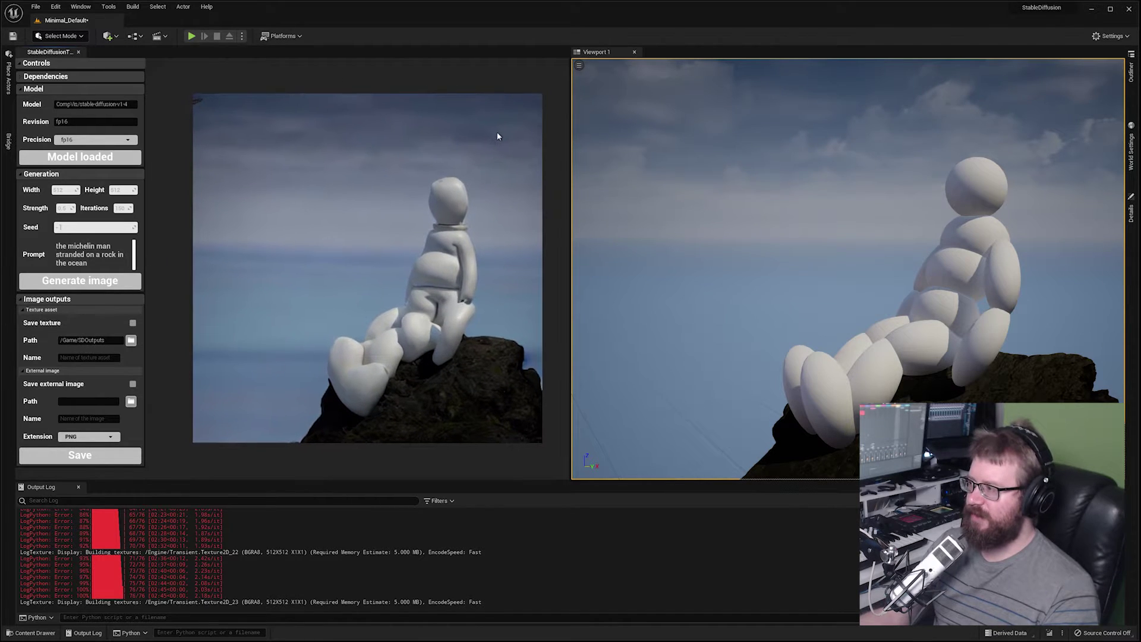
scroll(475, 131, "down", 1)
scroll(478, 174, "up", 2)
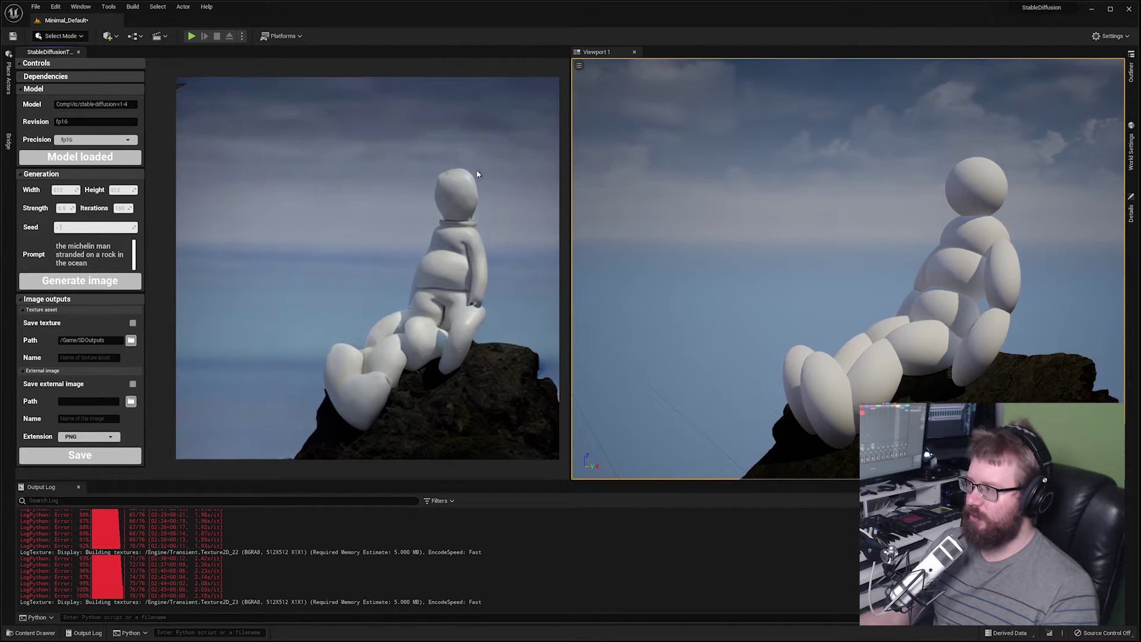
left_click_drag(466, 173, 462, 180)
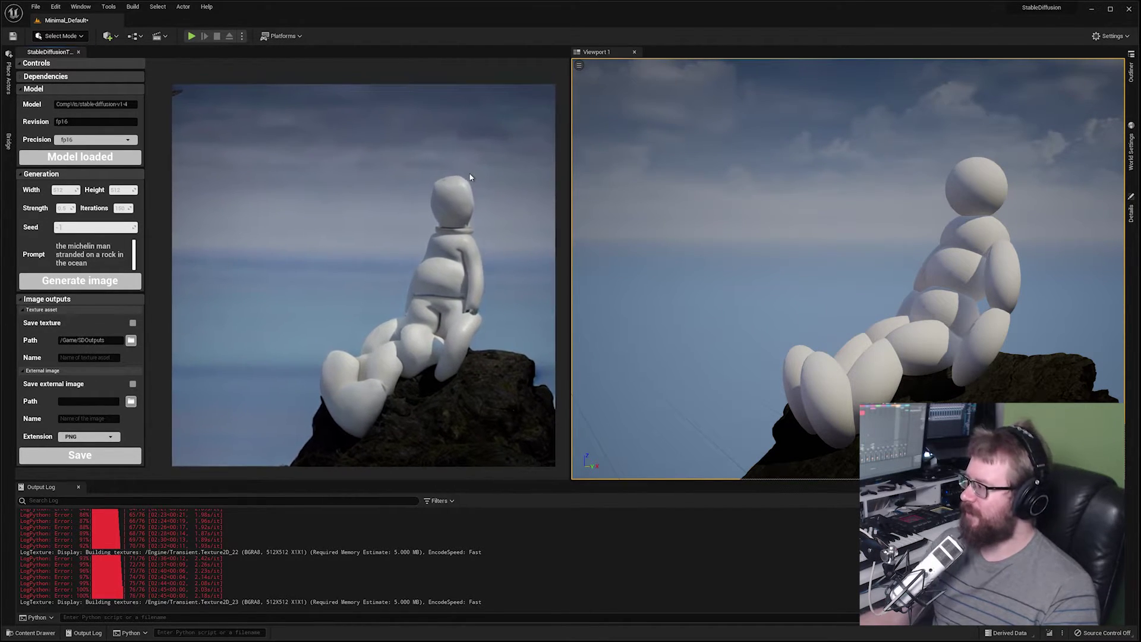
left_click(121, 208)
Set 100 iterations, change the prompt to 'a man made from clouds stranded on a rock in the ocean', and generate.
type("100")
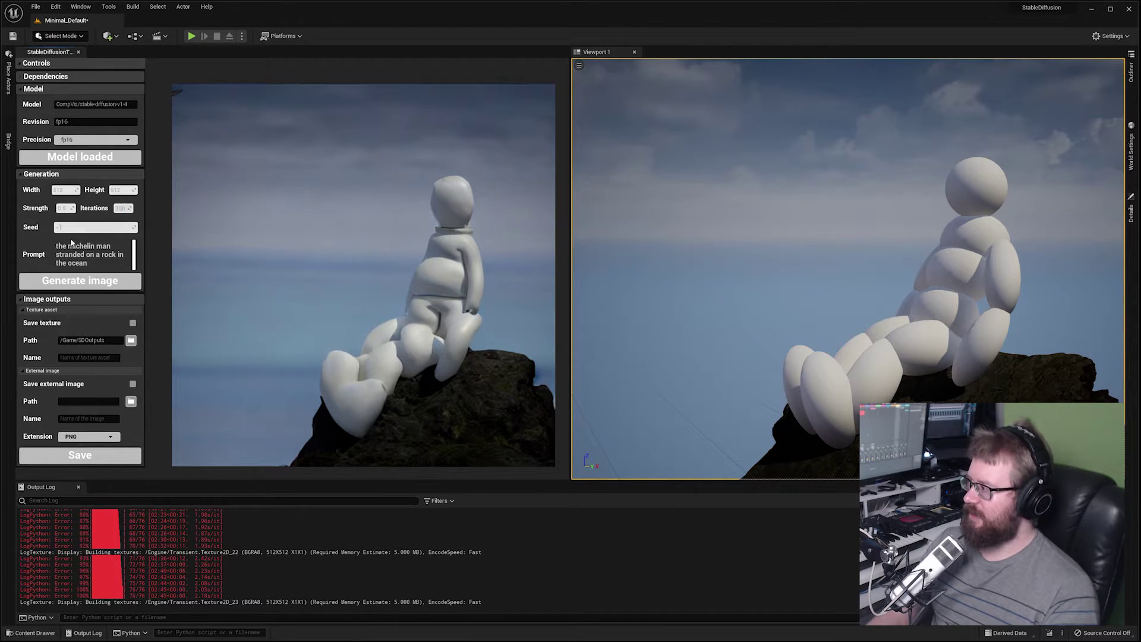
left_click_drag(111, 246, 56, 246)
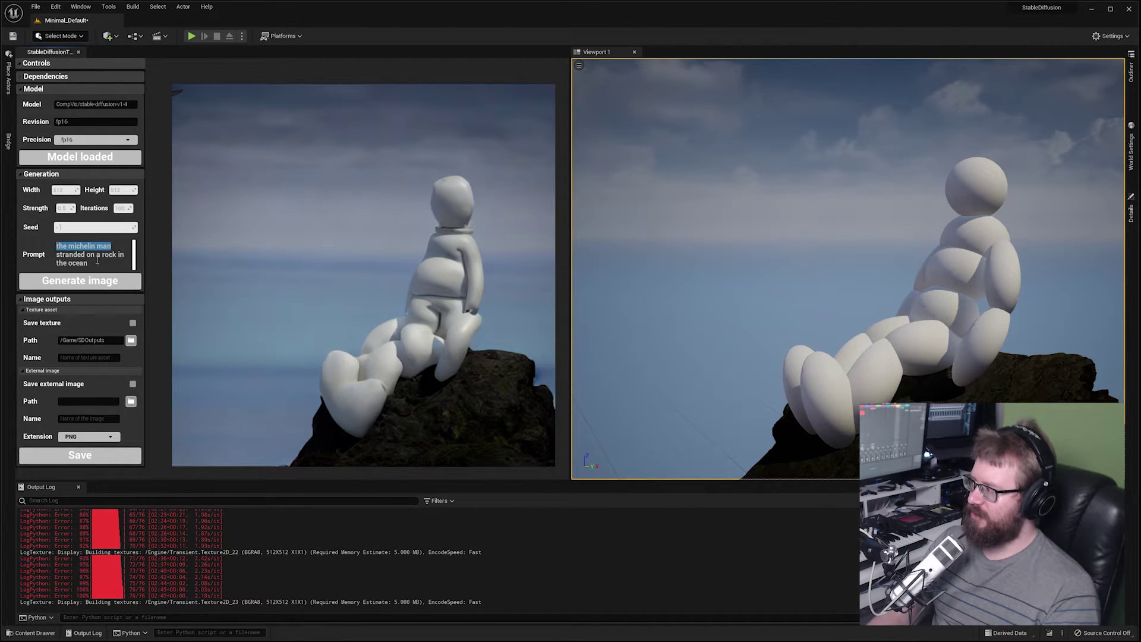
type("a man ")
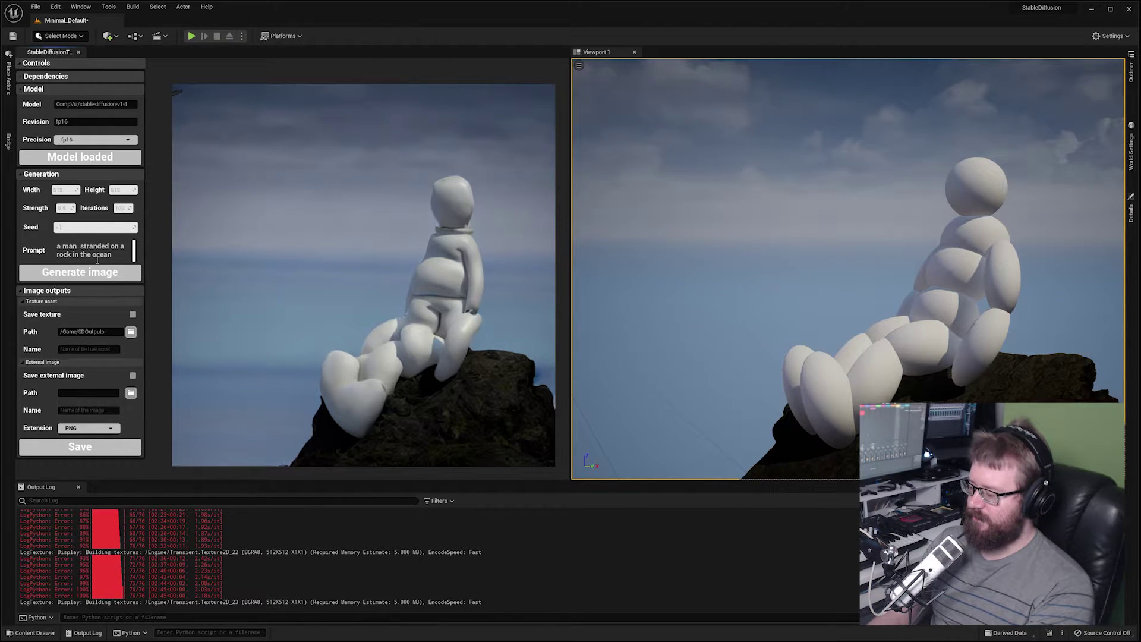
type("made from c")
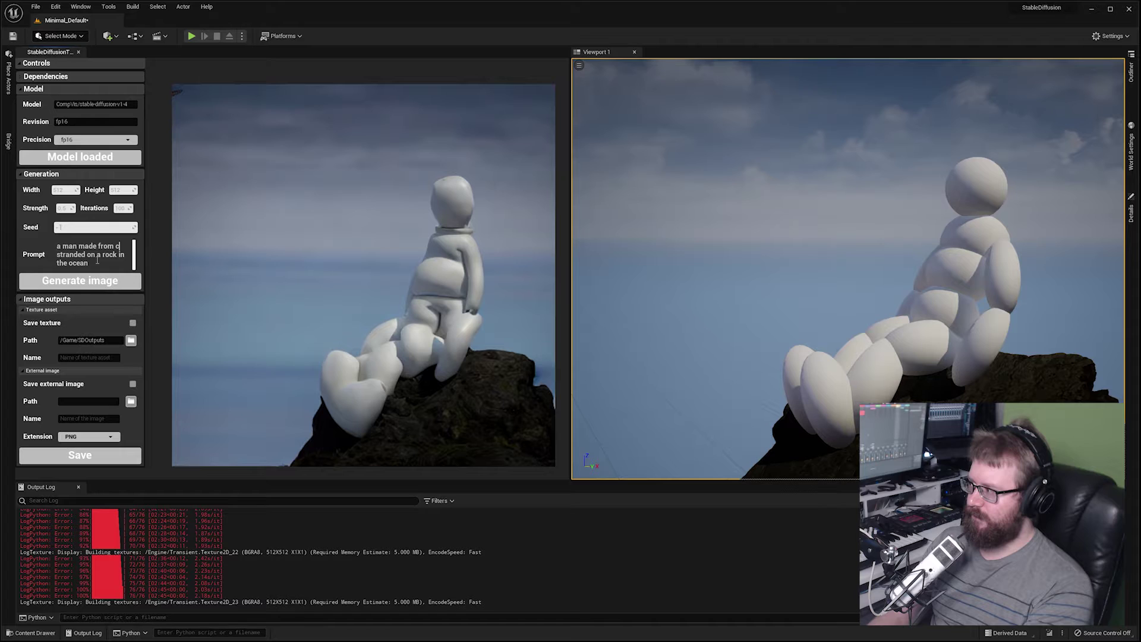
type("louds")
left_click(85, 283)
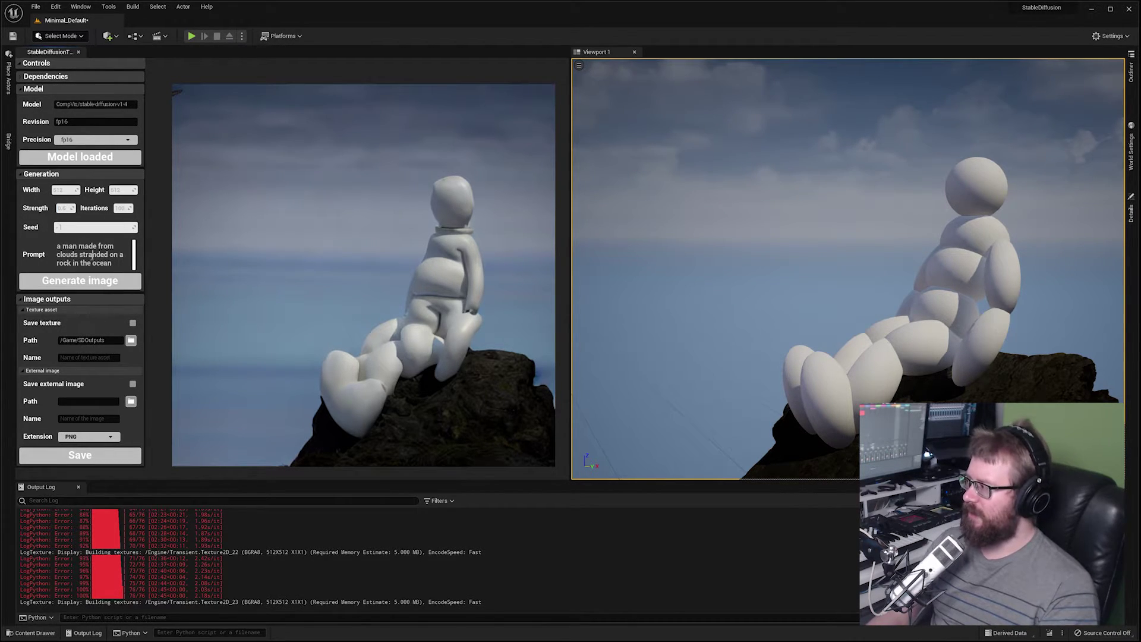
left_click(89, 279)
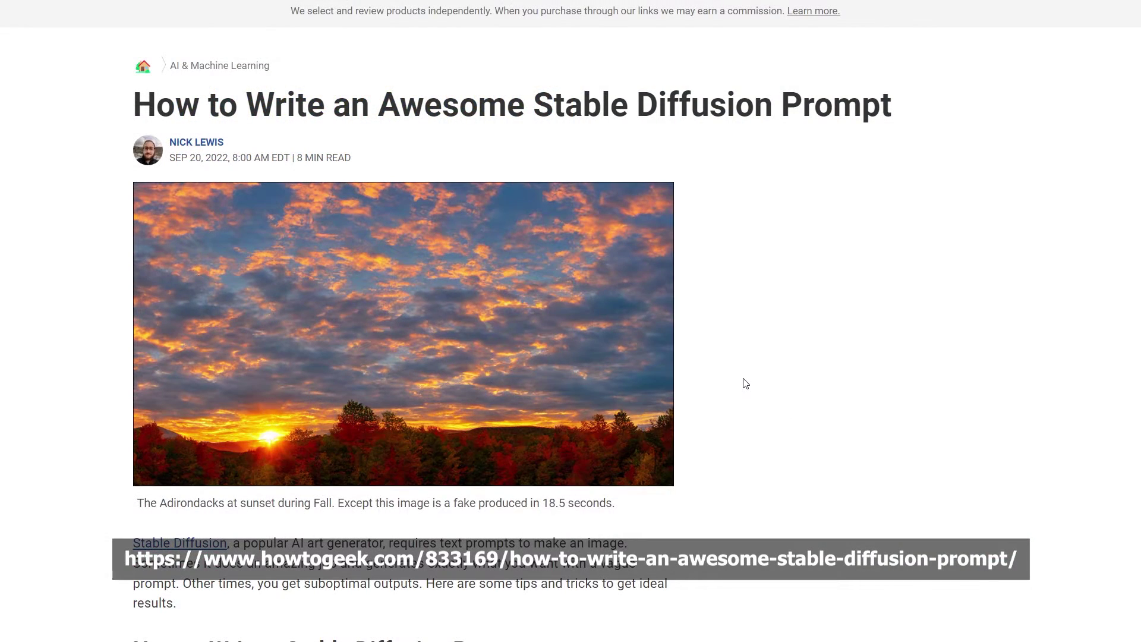
Scroll through the How-To Geek prompt article, past the cat examples to keyword weighting.
scroll(746, 383, "down", 8)
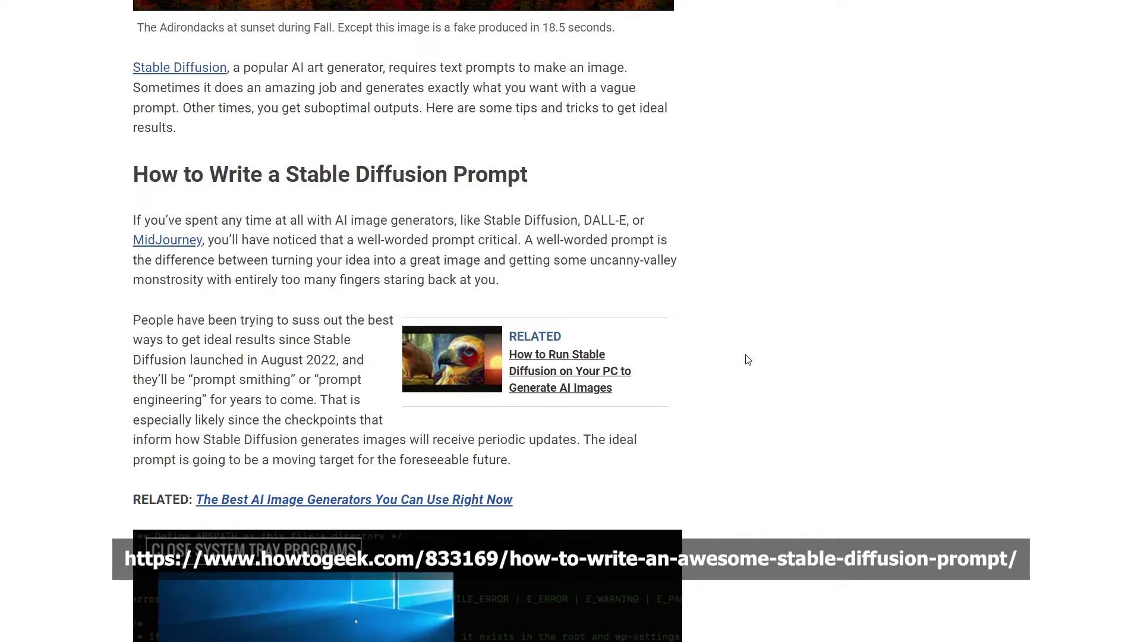
scroll(748, 359, "down", 12)
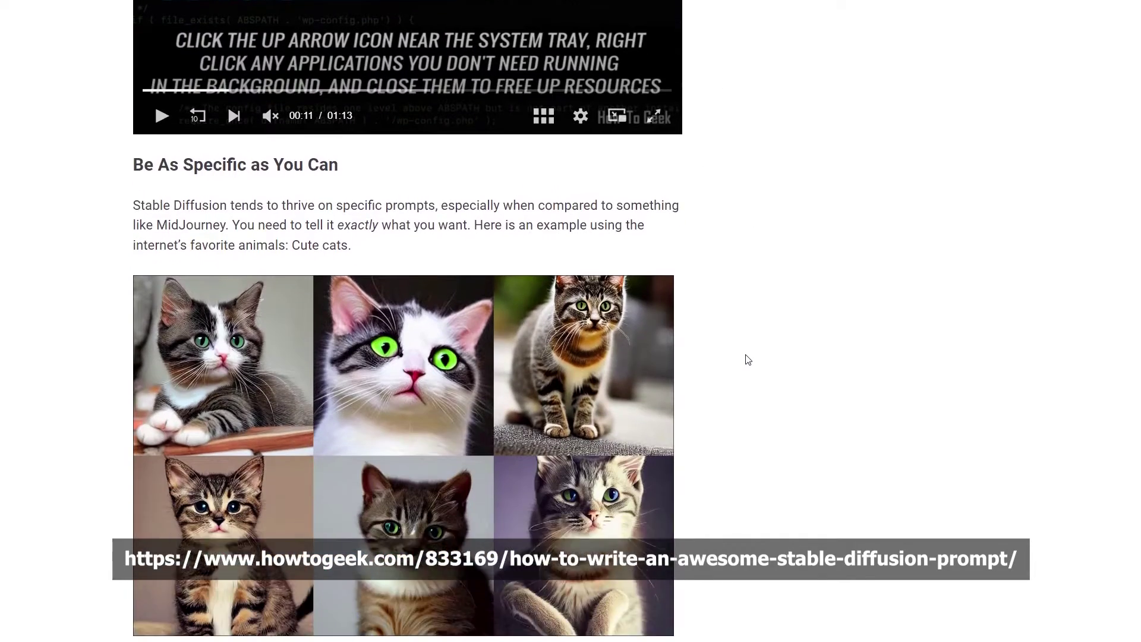
scroll(748, 360, "down", 3)
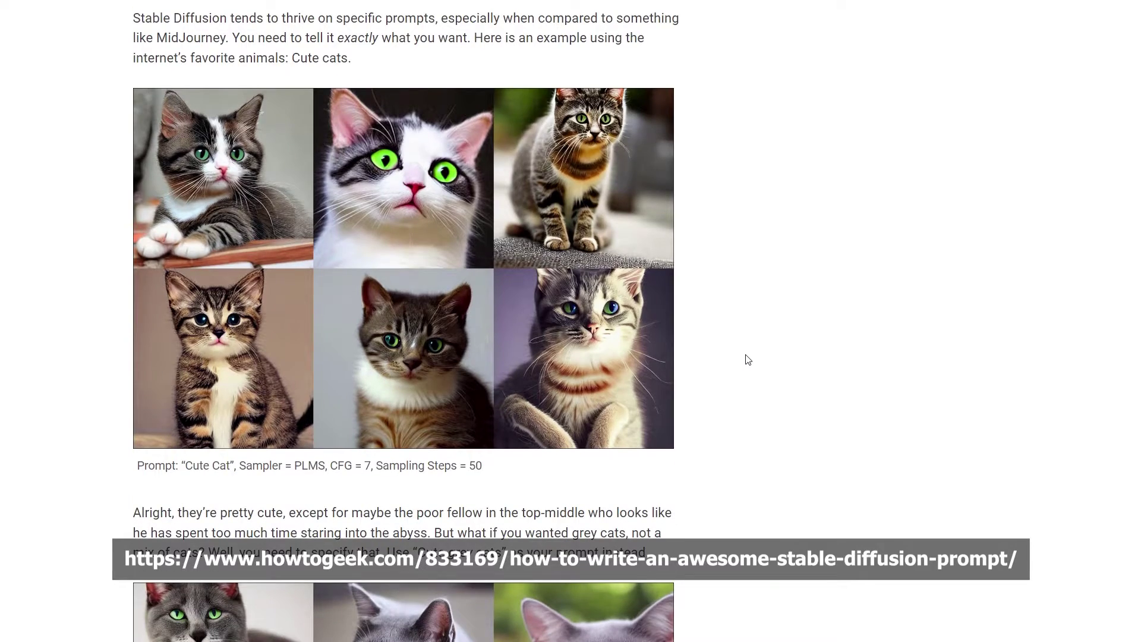
scroll(747, 359, "down", 17)
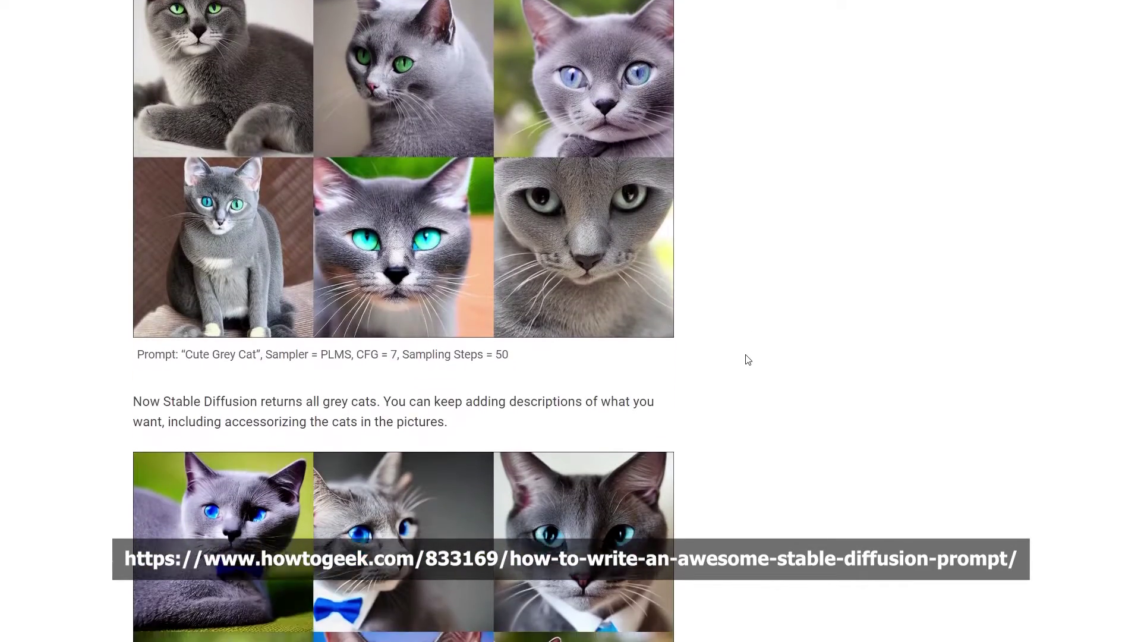
scroll(747, 359, "down", 10)
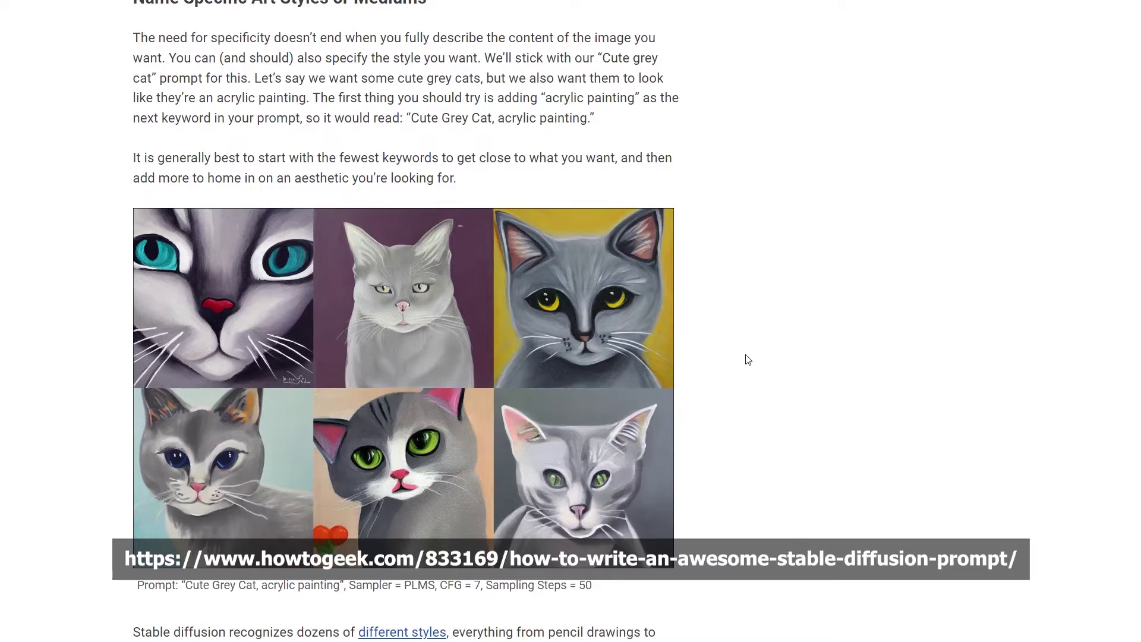
scroll(747, 359, "down", 20)
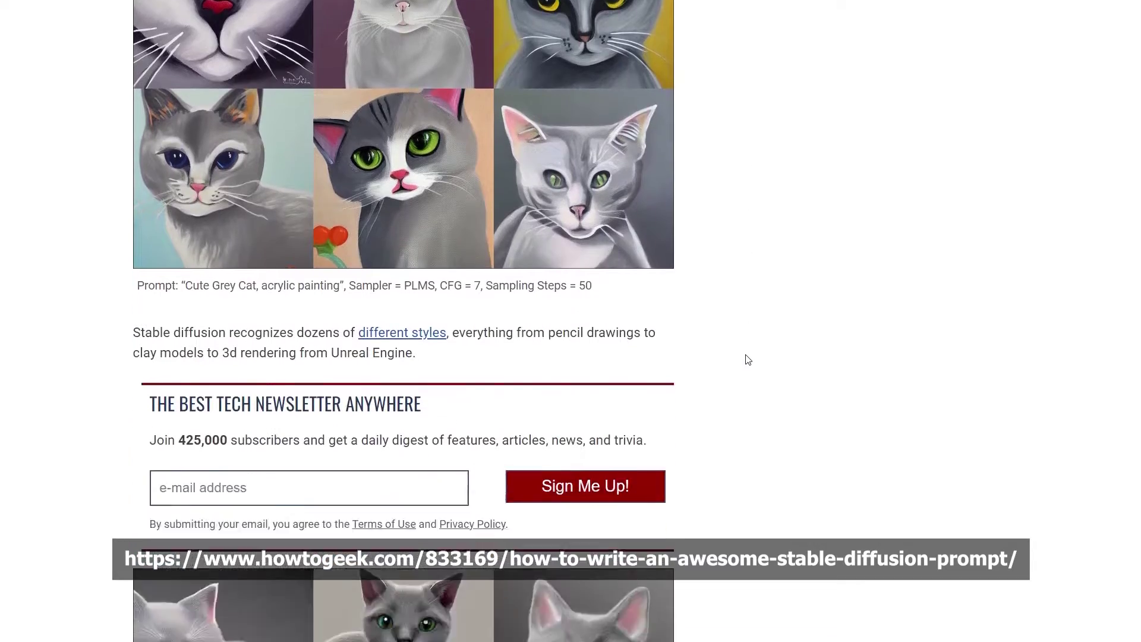
scroll(747, 359, "down", 11)
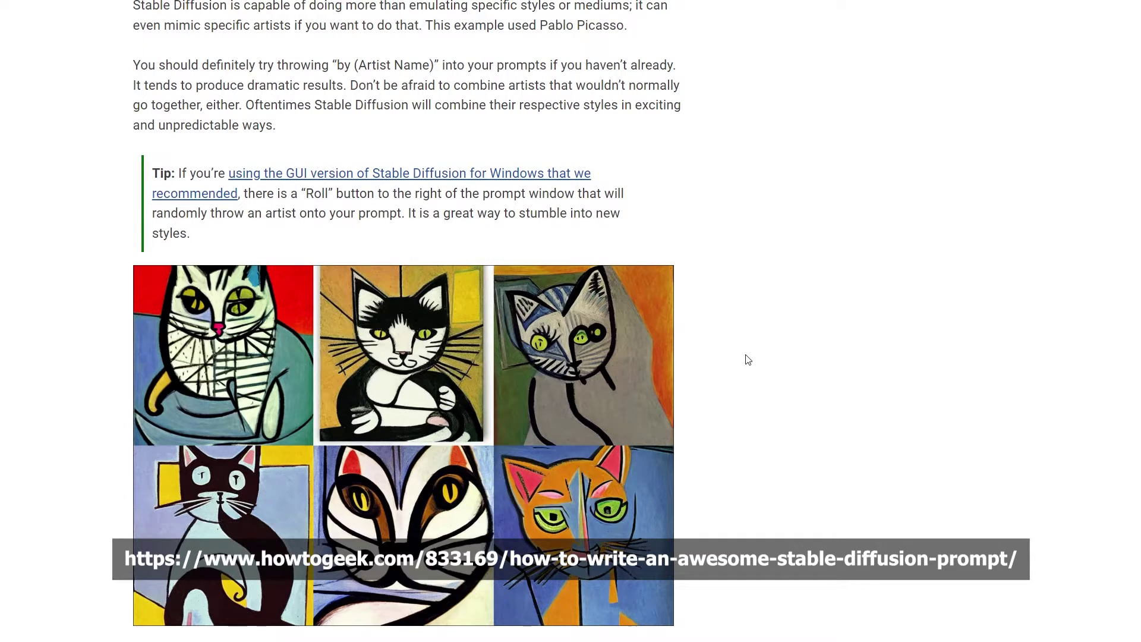
scroll(747, 360, "down", 11)
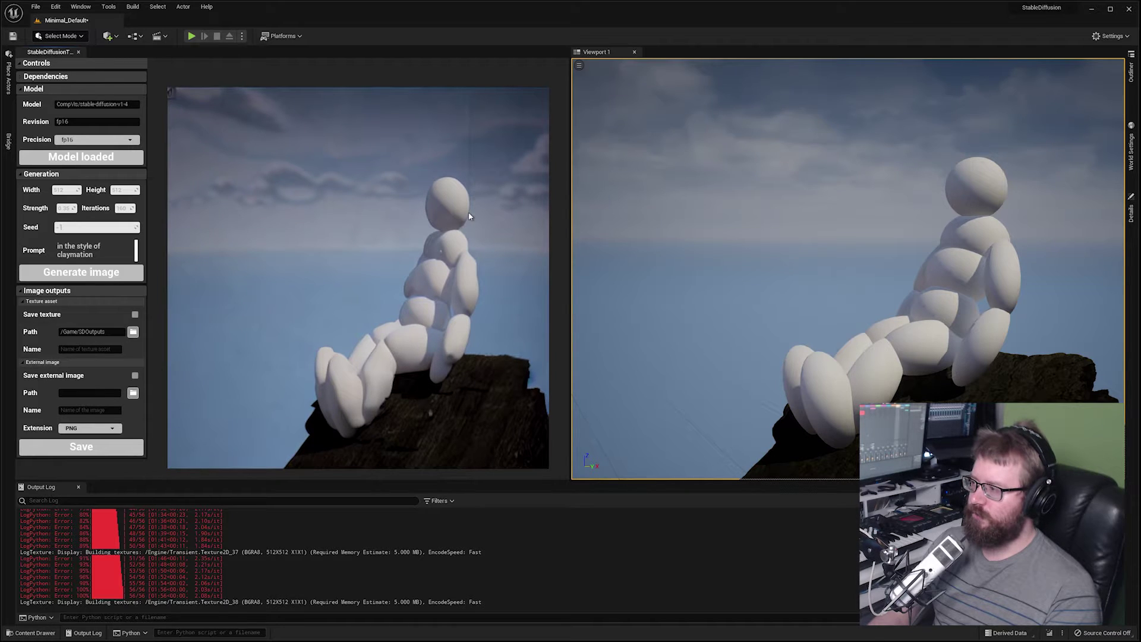
left_click(79, 227)
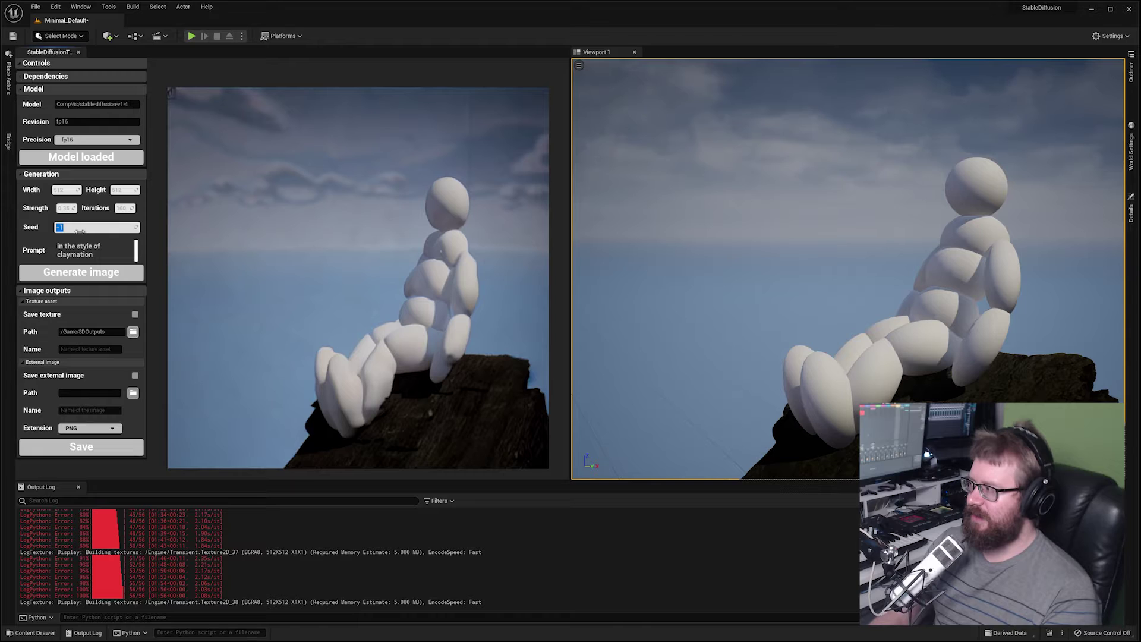
type("1321654654")
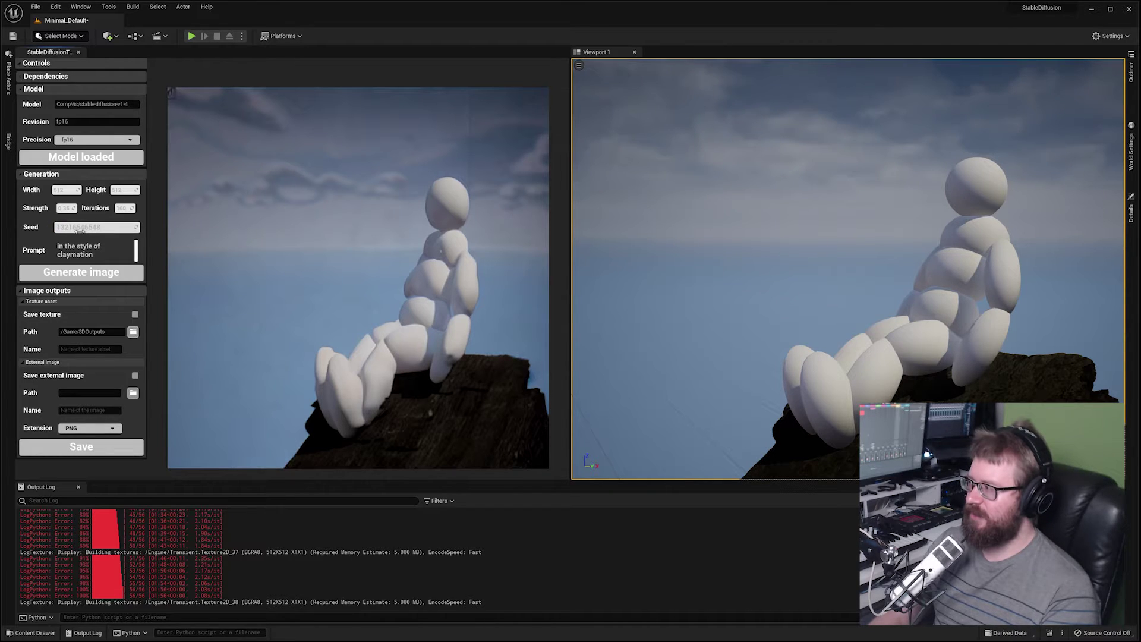
type("816")
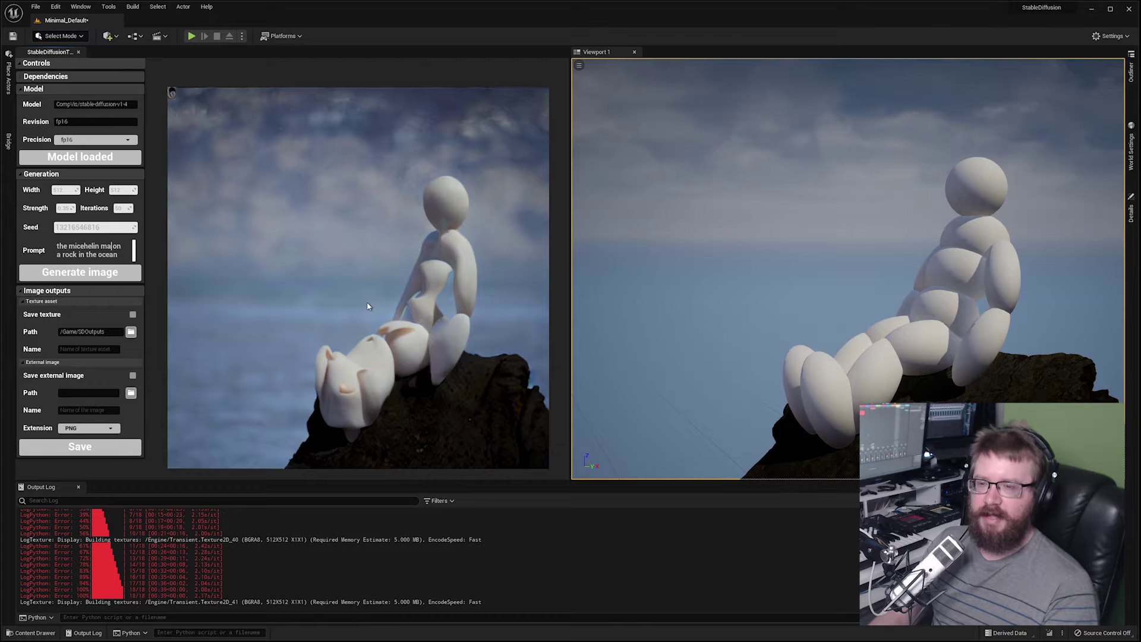
left_click(26, 293)
left_click(35, 292)
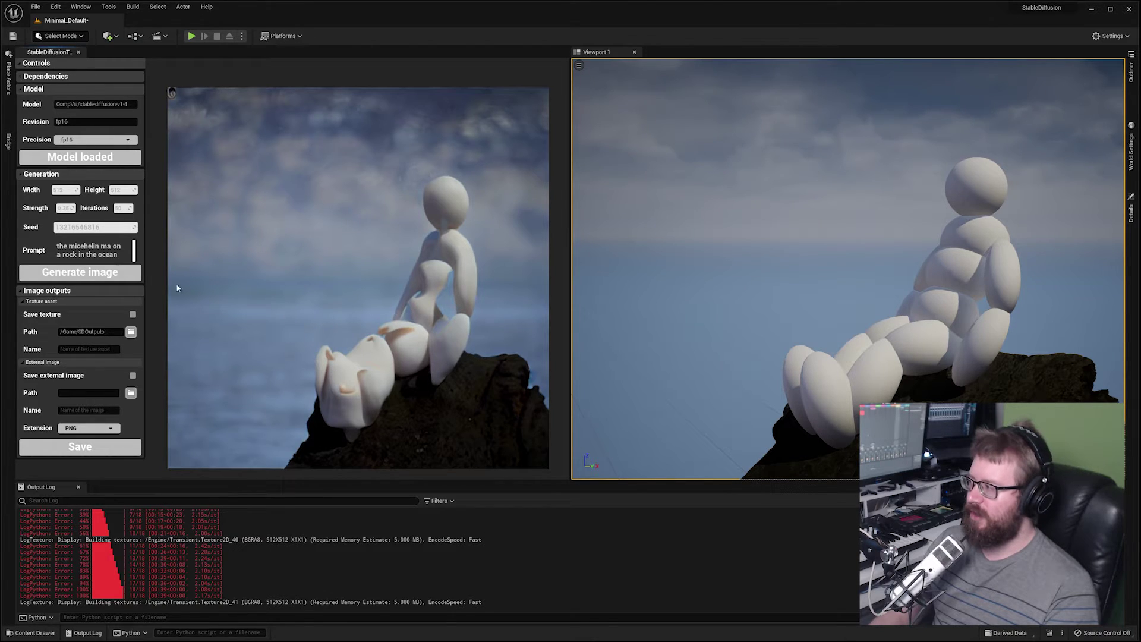
left_click(71, 241)
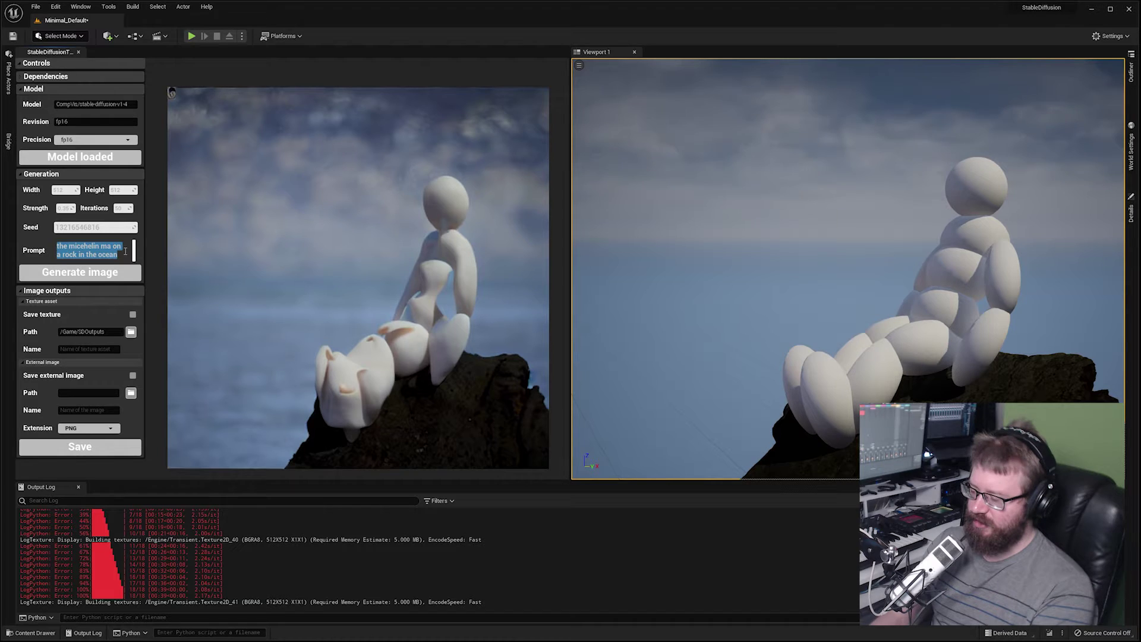
type("a tiling te")
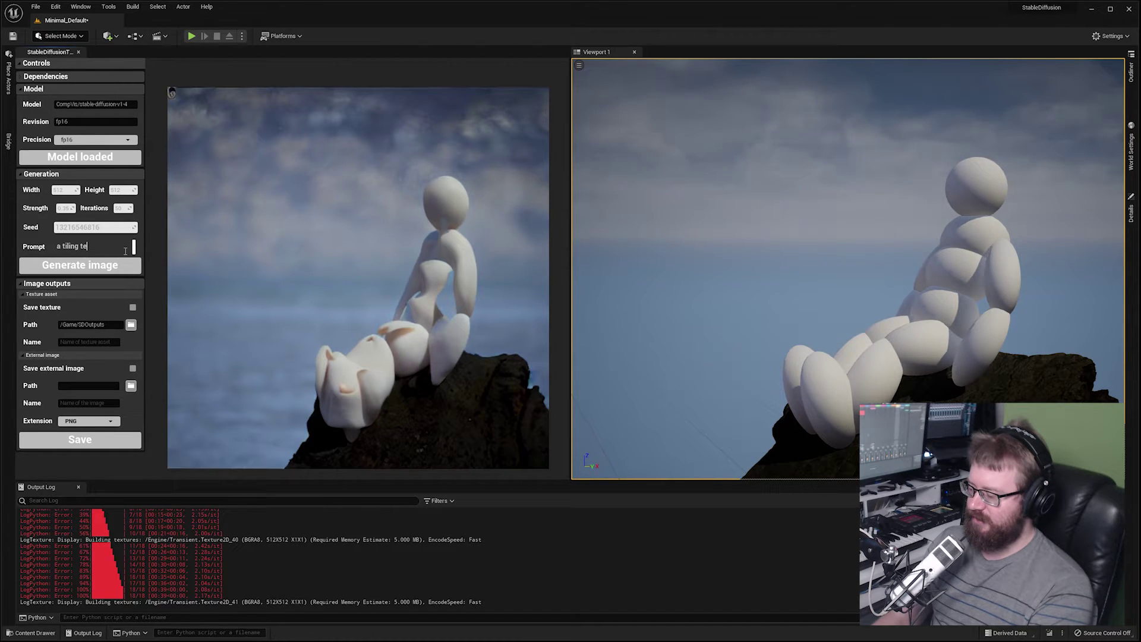
type("xture of the ocea")
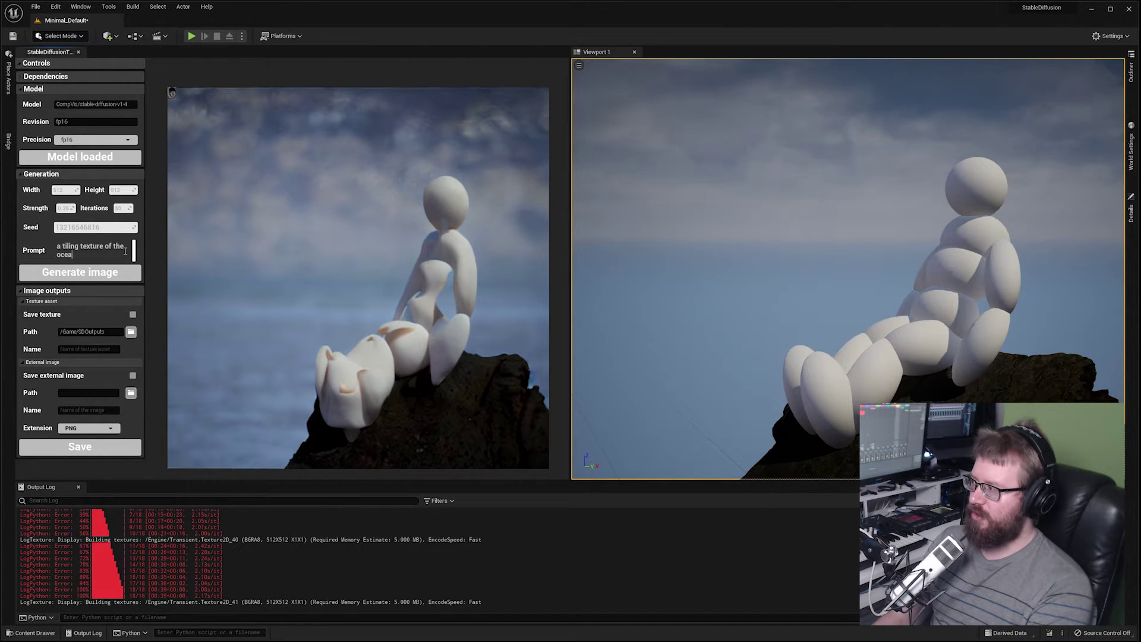
type("n")
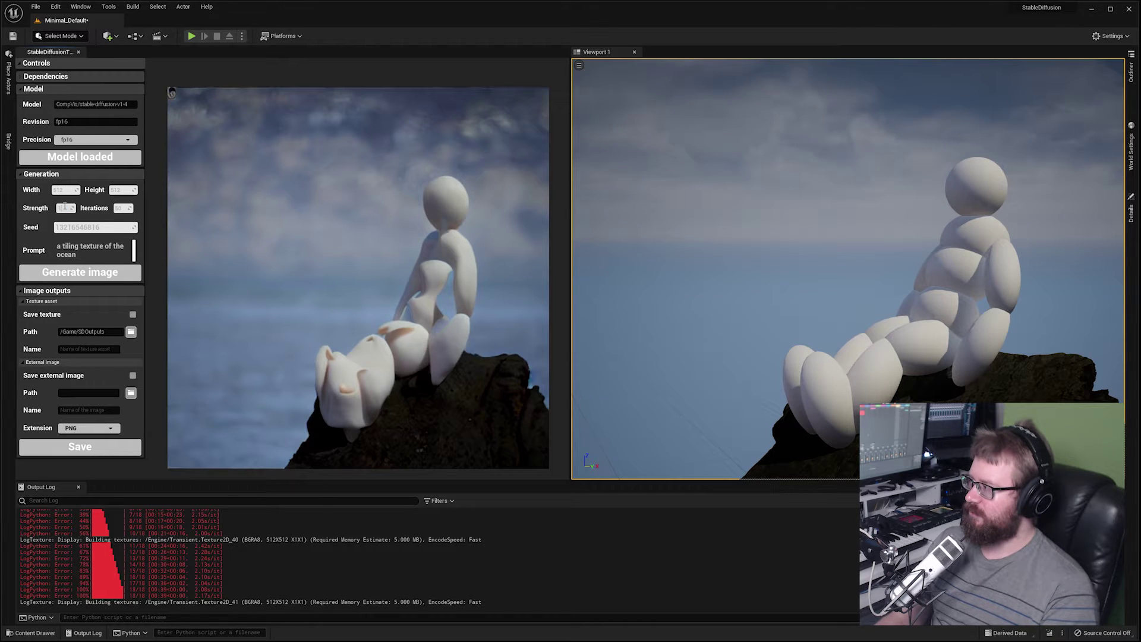
Generate an image from the tiling ocean texture prompt.
left_click(80, 271)
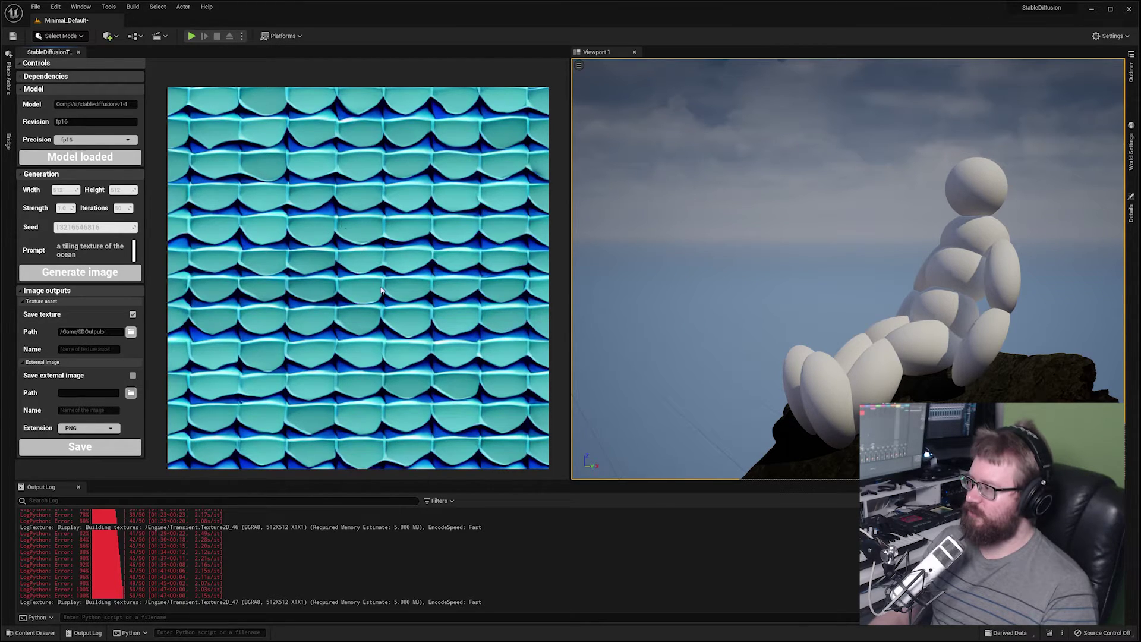
Save the generated image as texture asset 'ocean', then bring up the Content Drawer.
left_click(85, 351)
type("ocean")
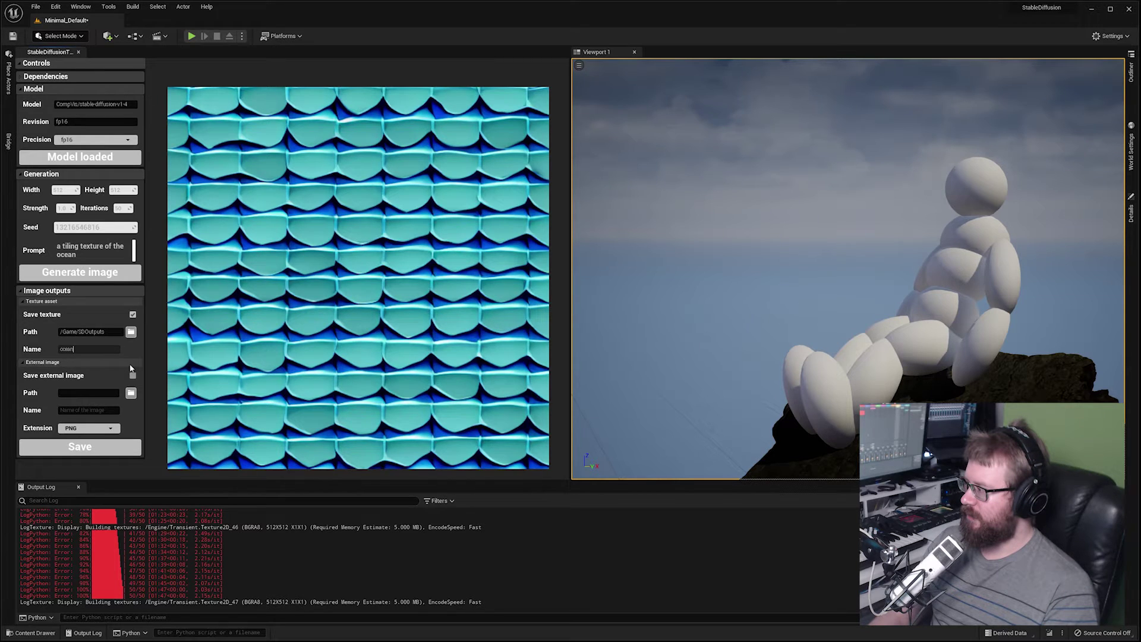
left_click(86, 452)
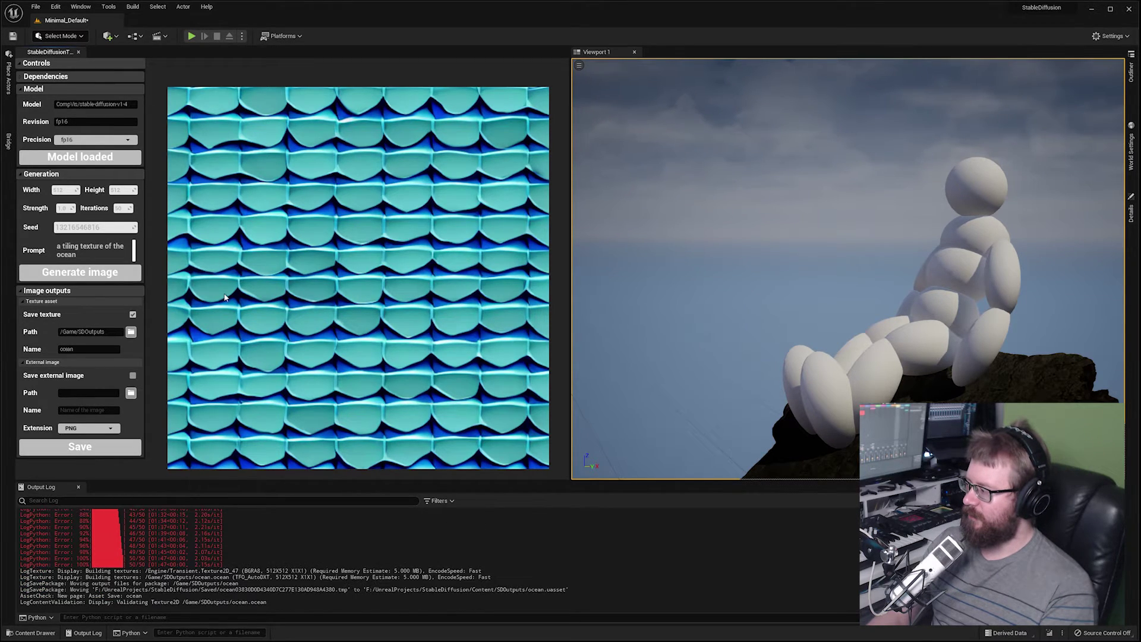
key("ctrl+space")
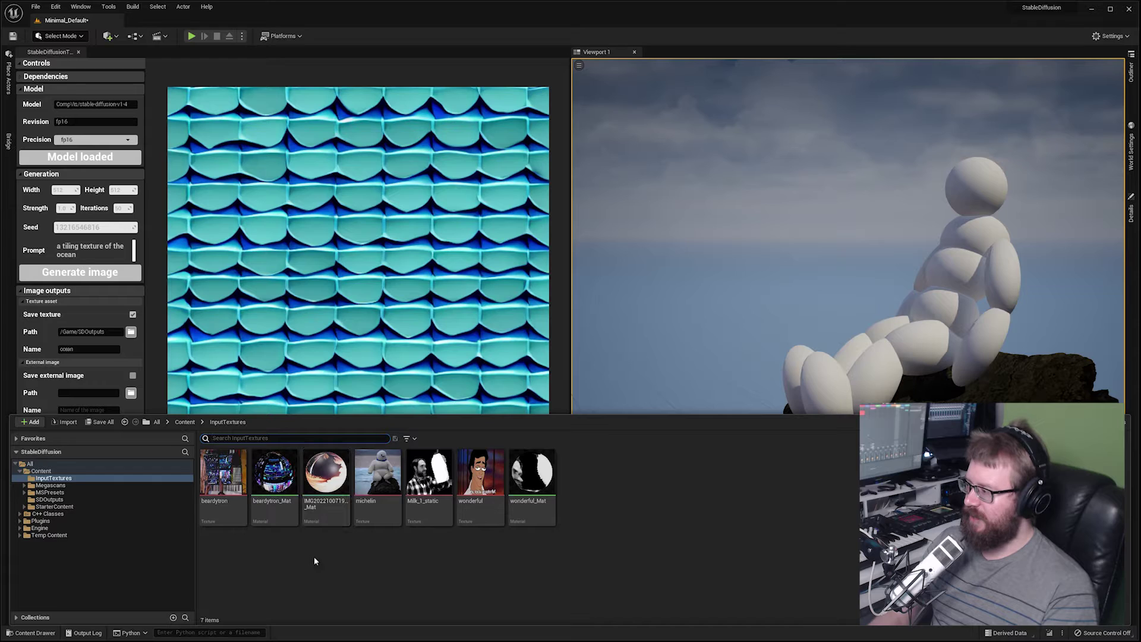
Create an ocean_Mat material from the ocean texture in SDOutputs.
left_click(185, 422)
double_click(378, 472)
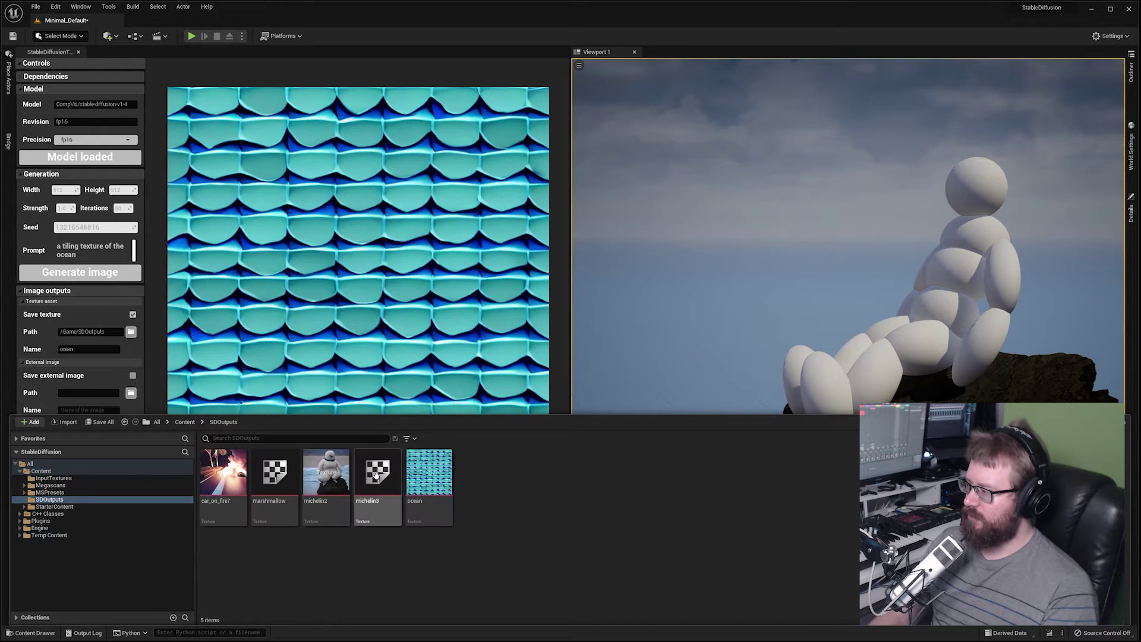
left_click(431, 482)
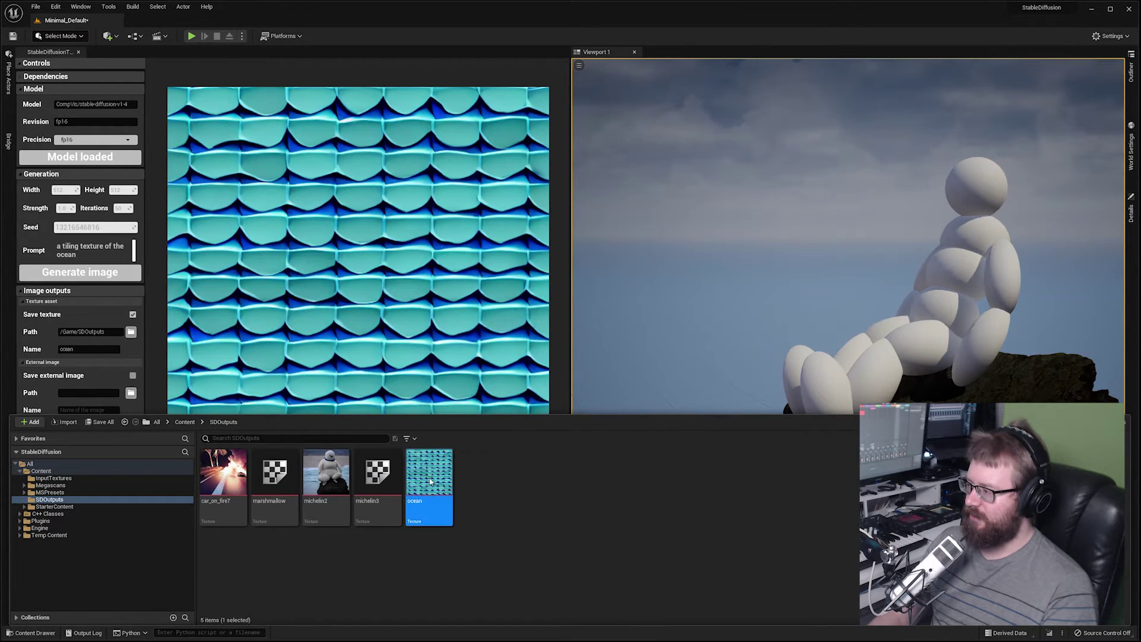
left_click(505, 430)
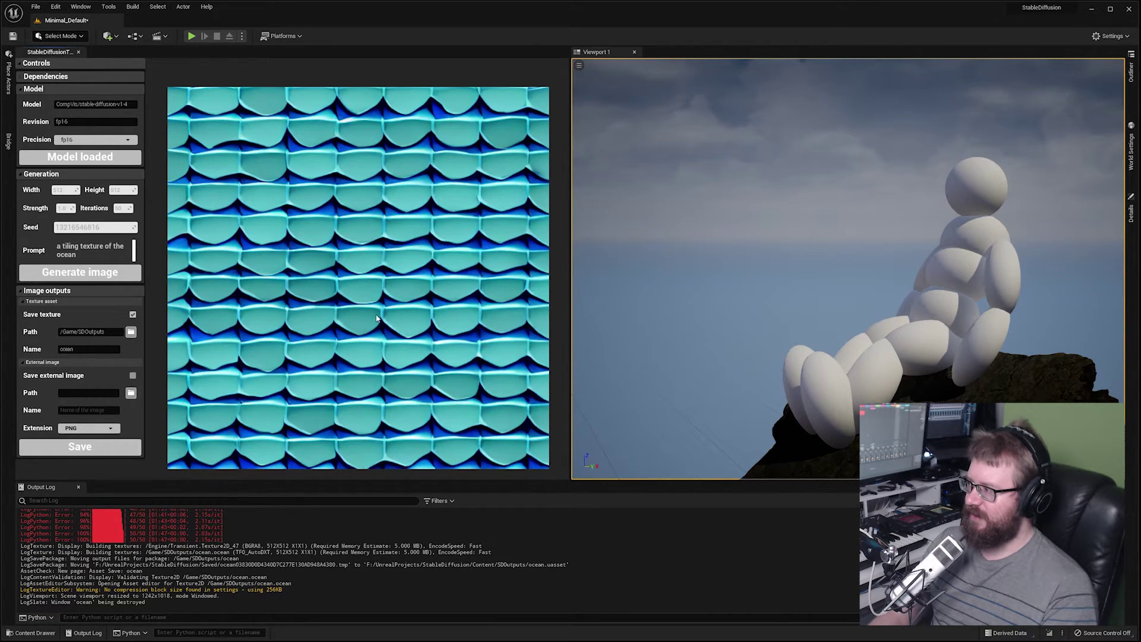
left_click(650, 352)
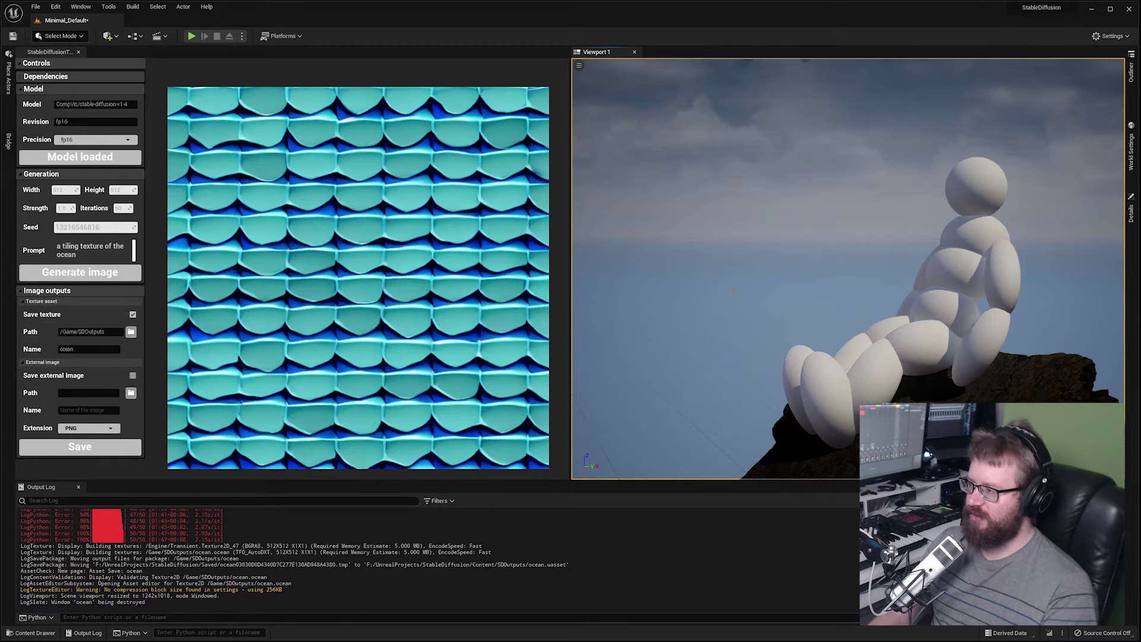
key("ctrl+space")
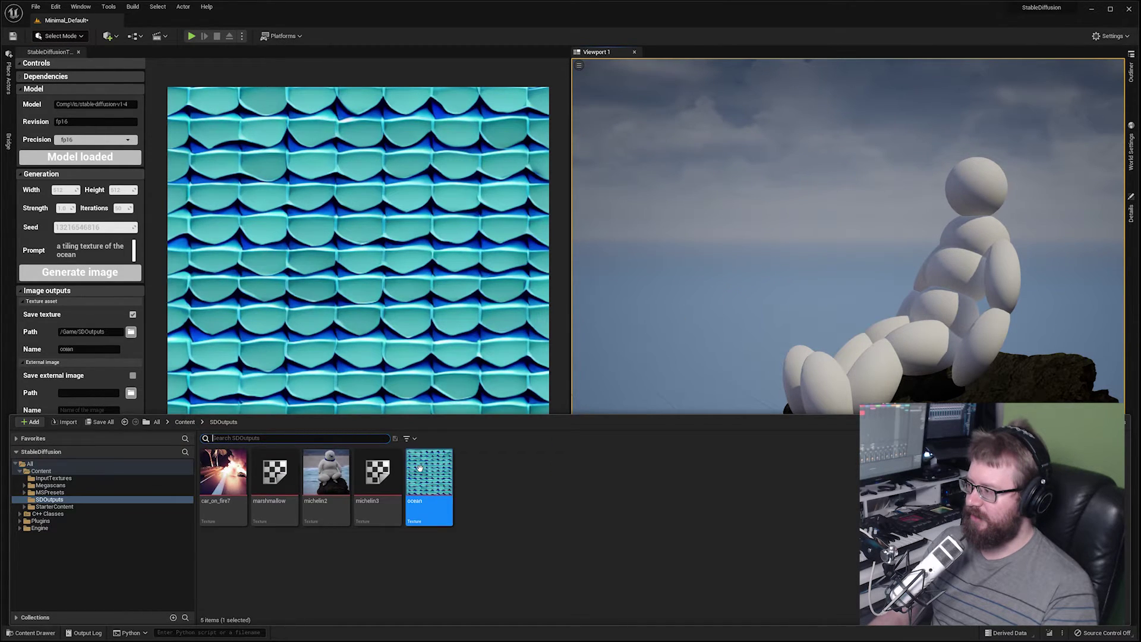
key("Return")
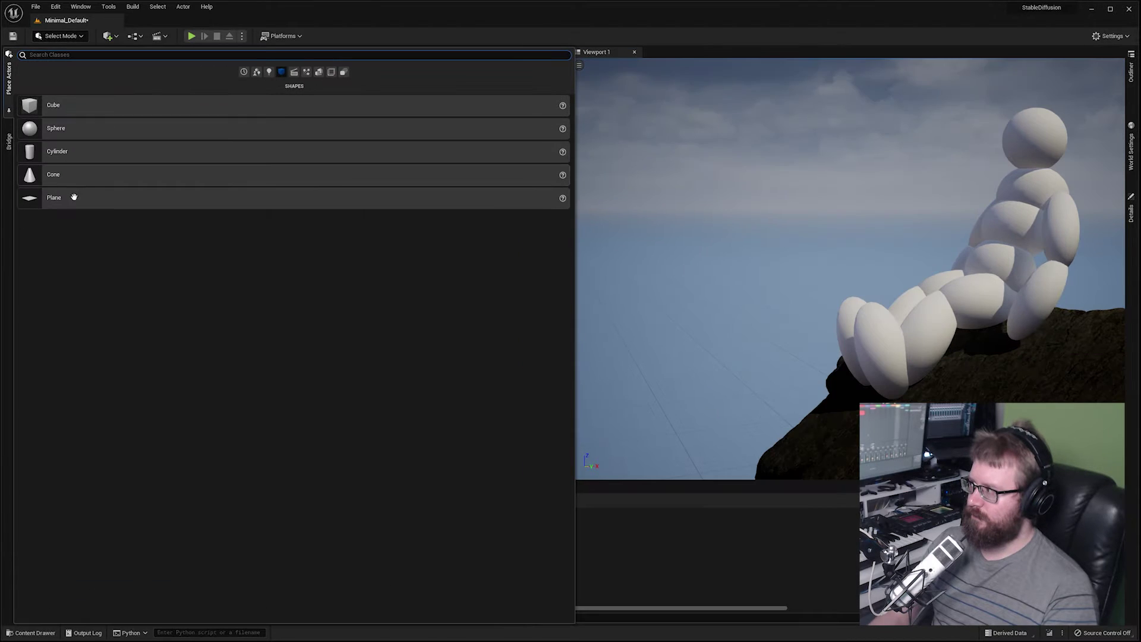
Place a plane in the level and apply ocean_Mat to it.
left_click_drag(74, 197, 713, 380)
key("ctrl+space")
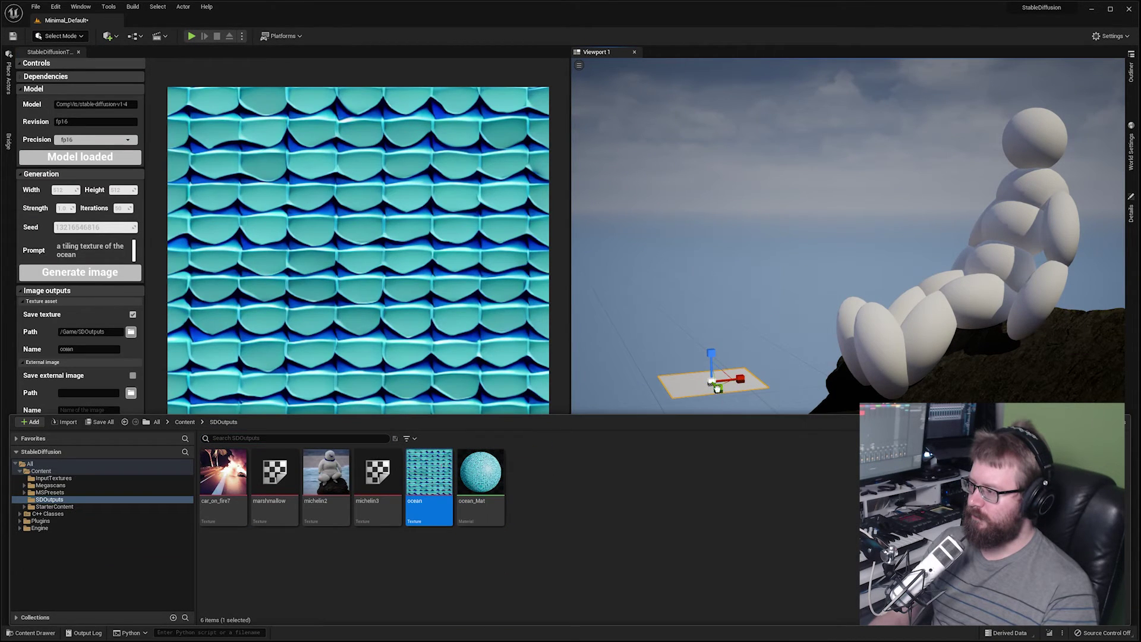
left_click_drag(480, 472, 773, 356)
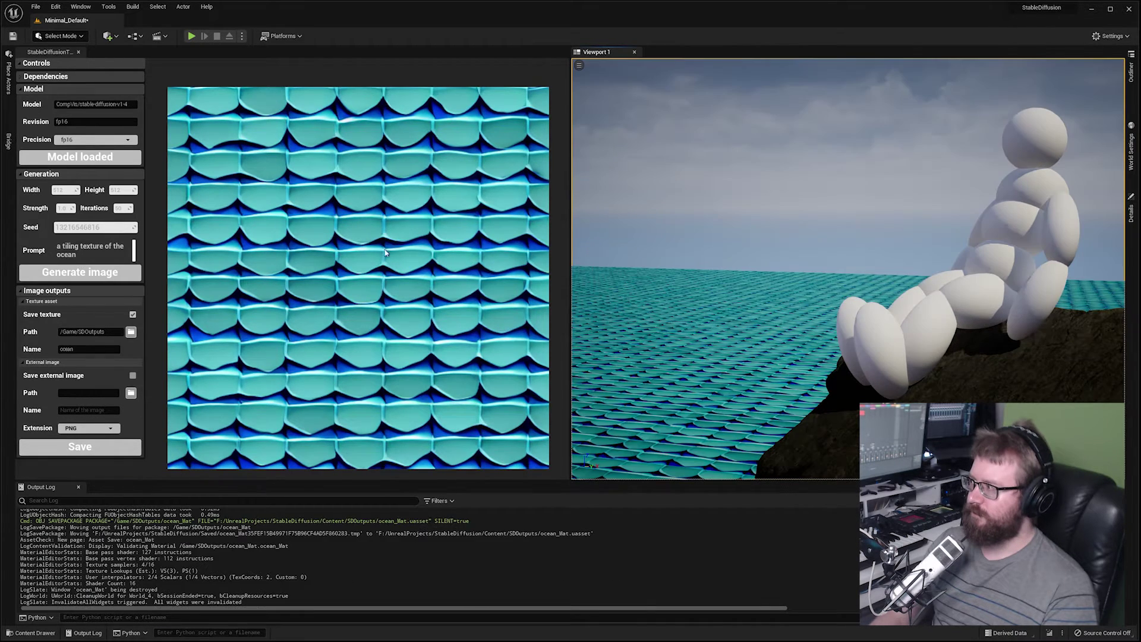
Turn off texture-asset saving, save the ocean image externally as 'ocean', and open Quixel Bridge.
left_click(133, 315)
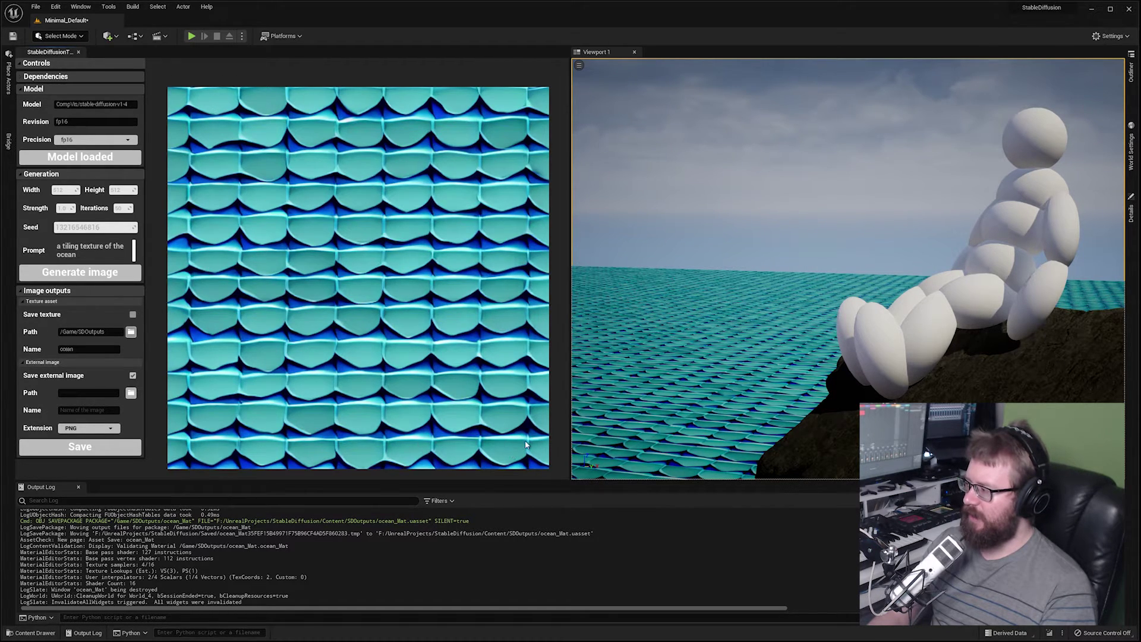
left_click(89, 410)
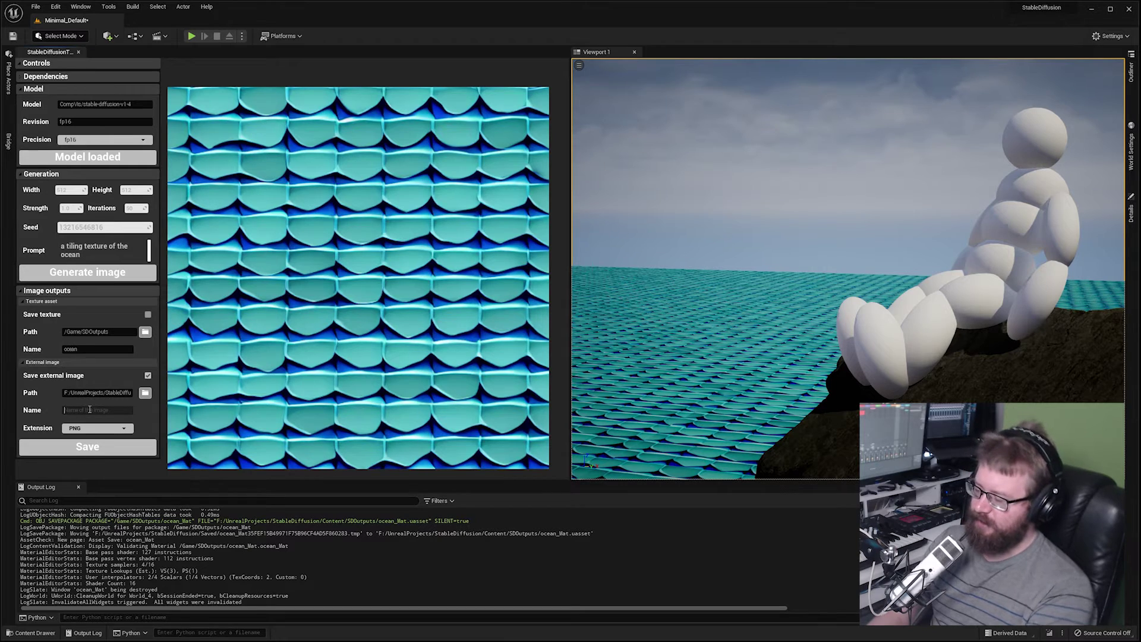
type("ocean")
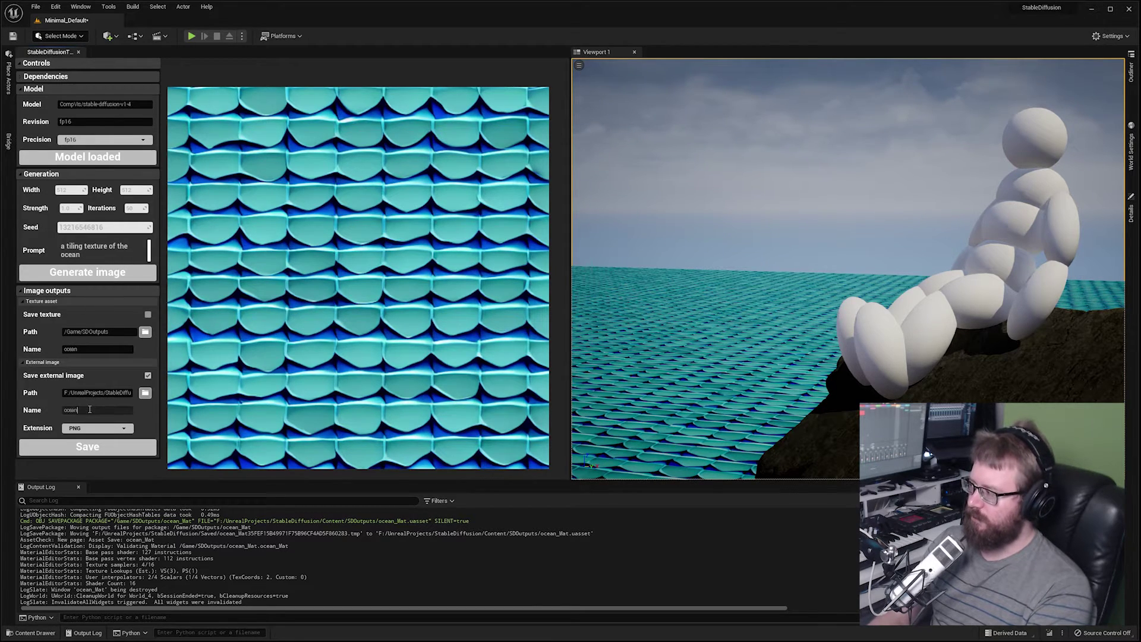
left_click(102, 456)
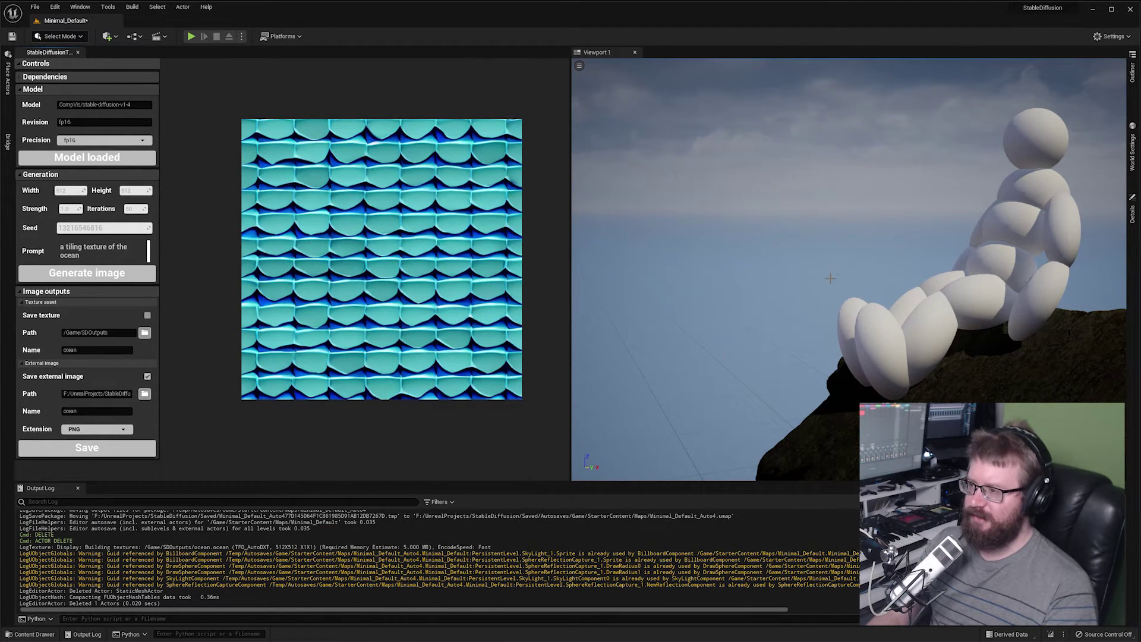
left_click(8, 141)
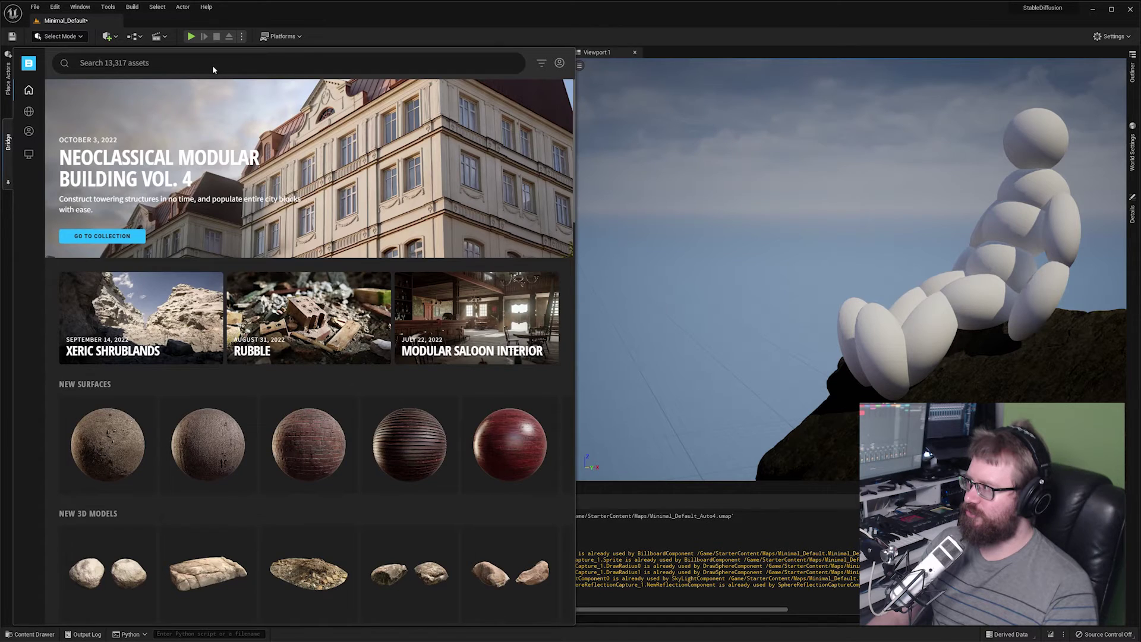
Search Quixel Bridge for 'tree palm'.
left_click(186, 69)
type("tree")
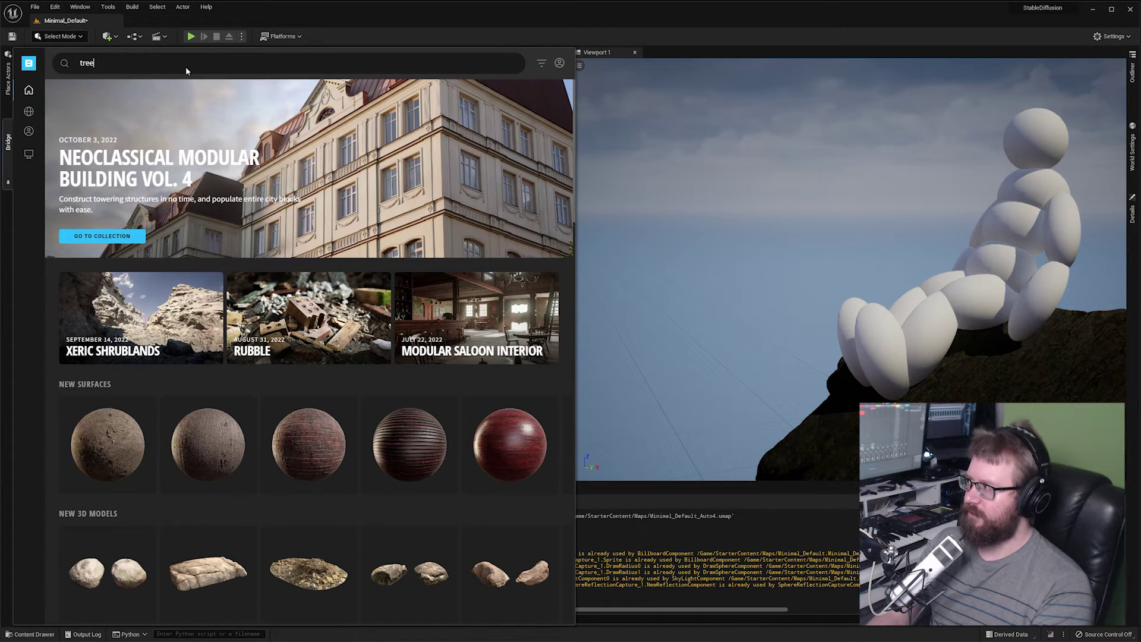
type(" palm")
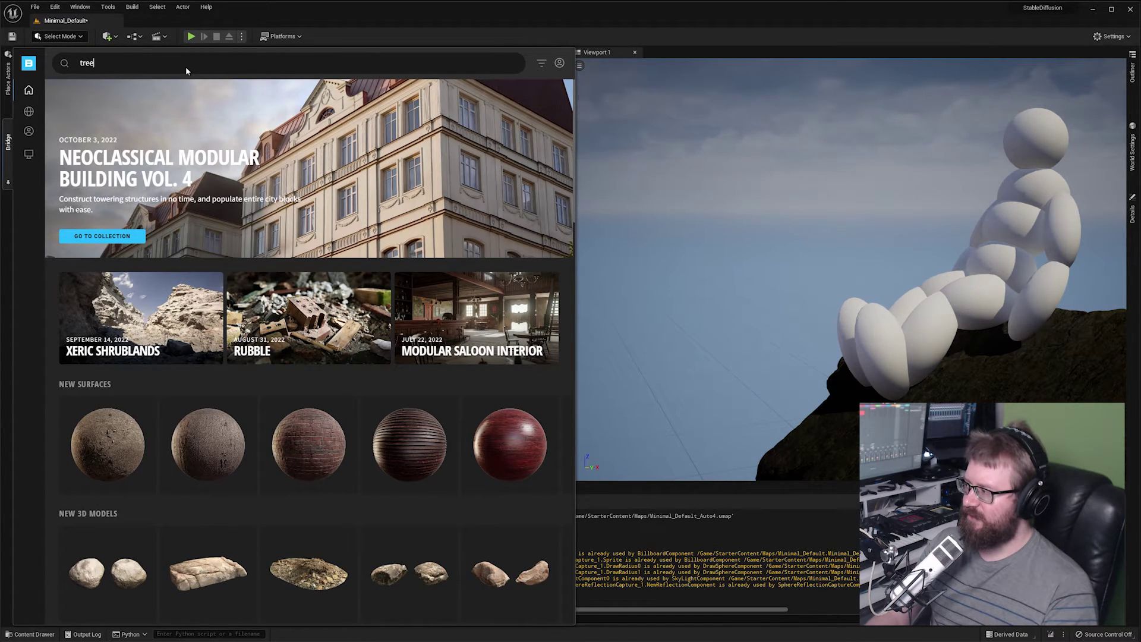
key("Return")
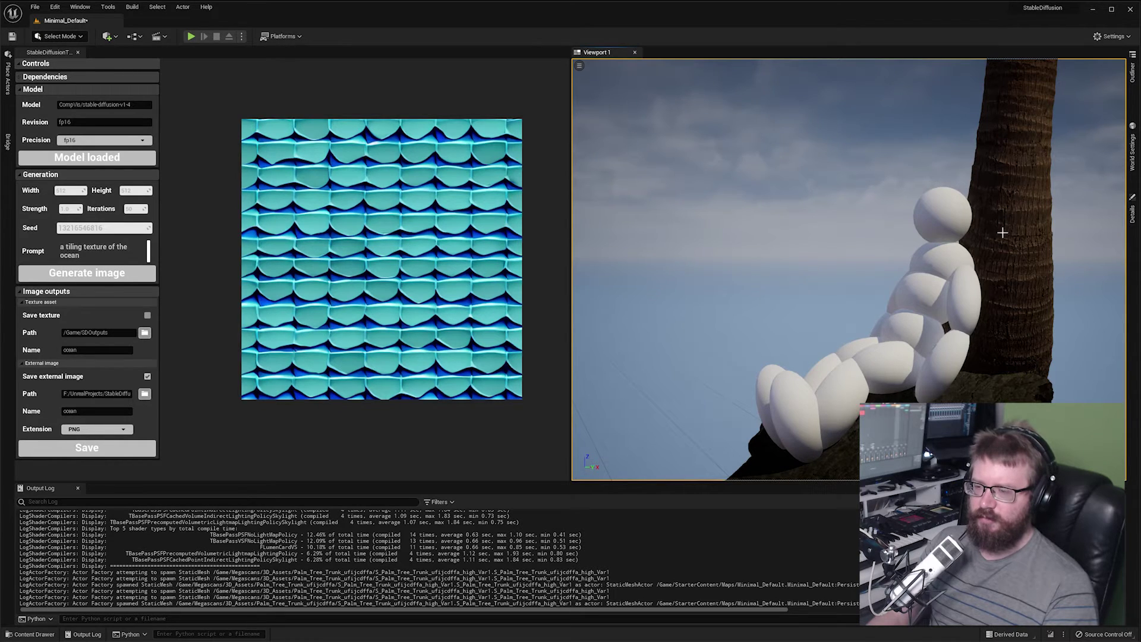
Replace the prompt with 'the michelin man stranded on a island in the ocean, a man leaning against a palm tree'.
left_click(1018, 271)
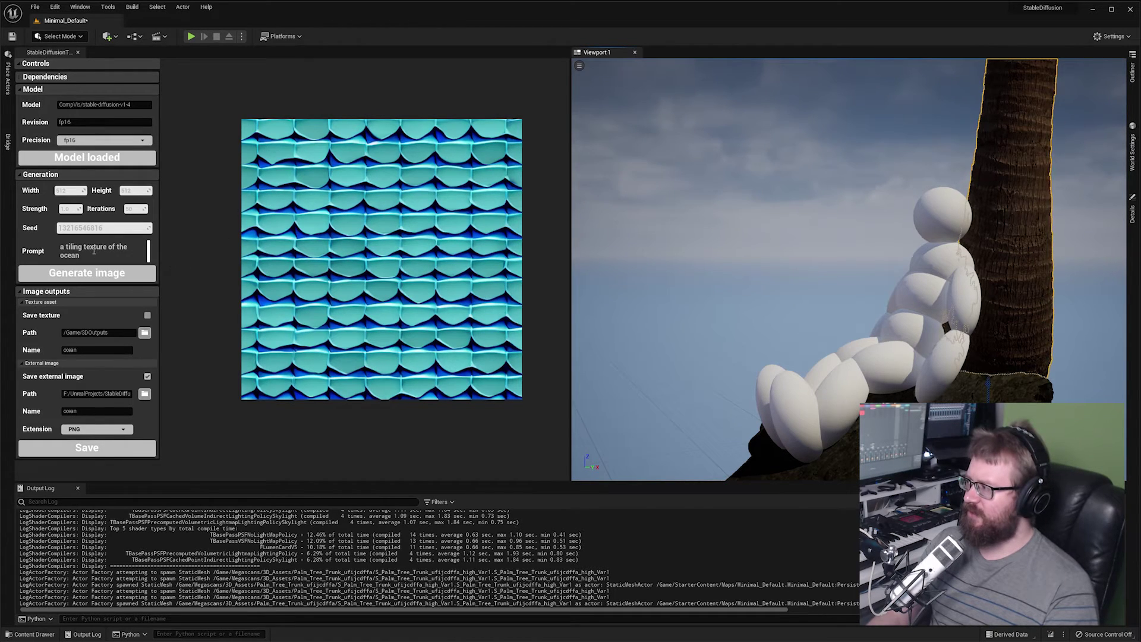
left_click(64, 245)
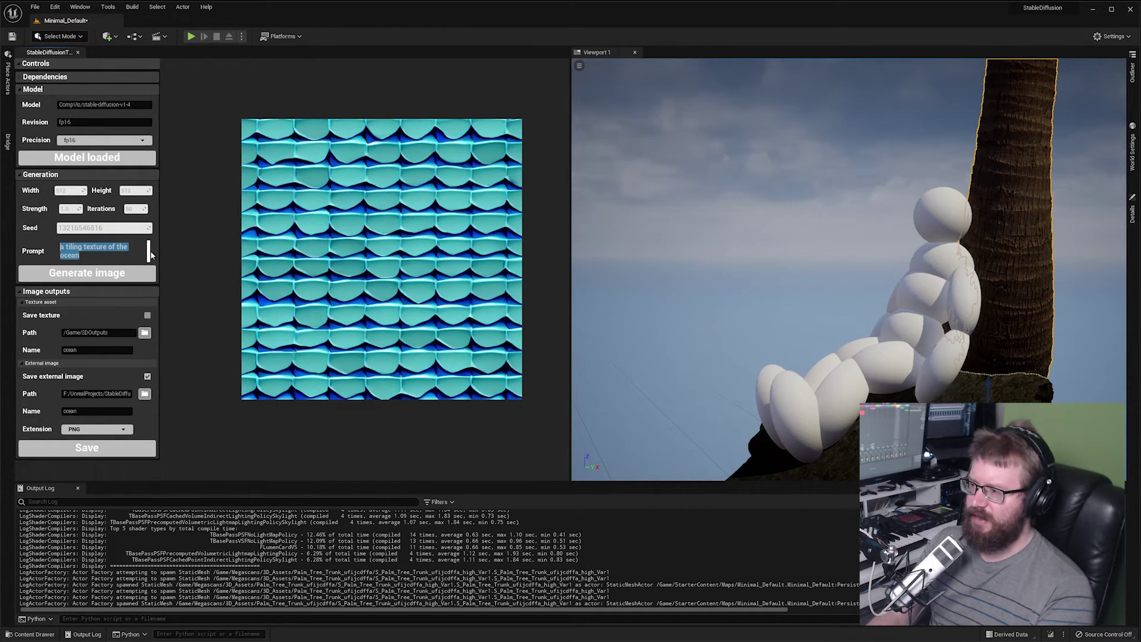
key("BackSpace")
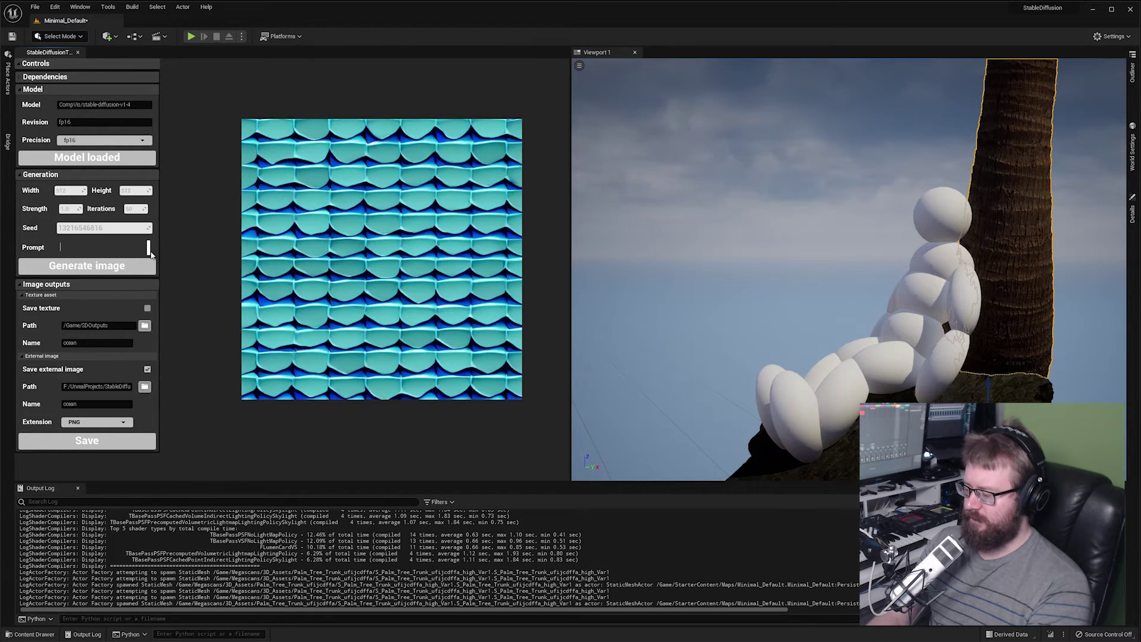
type("the mic")
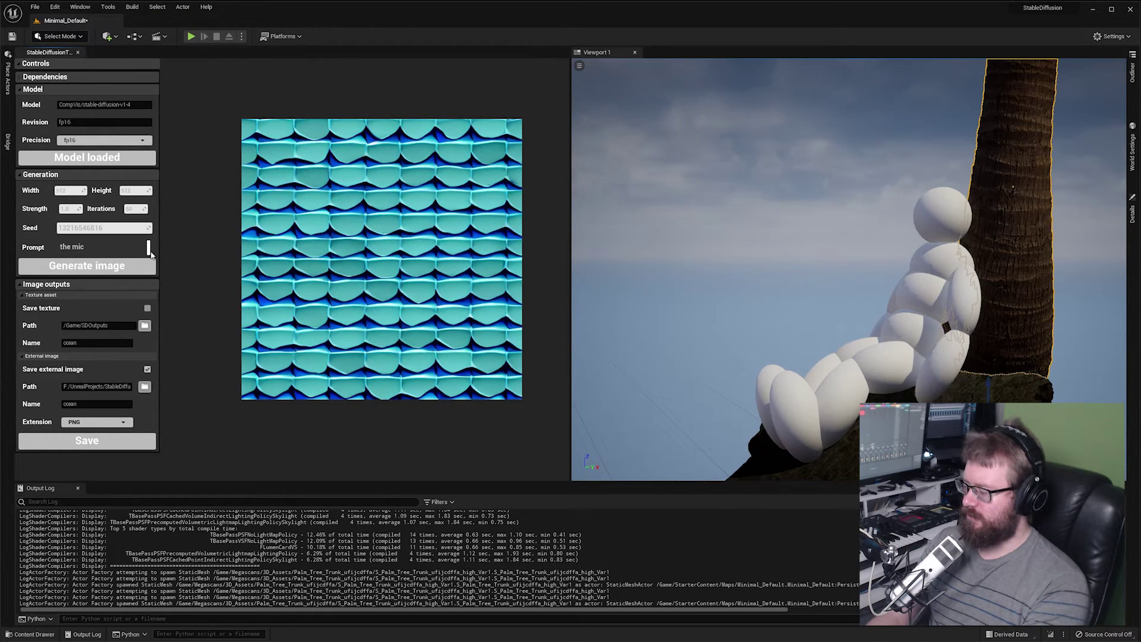
type("helin man str")
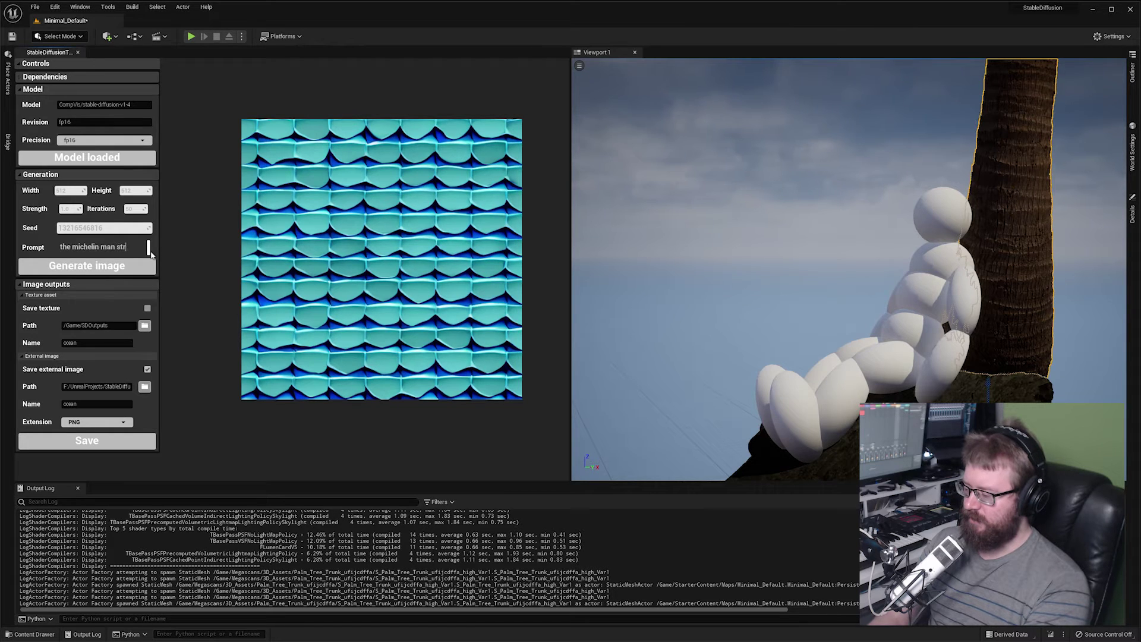
type("anded")
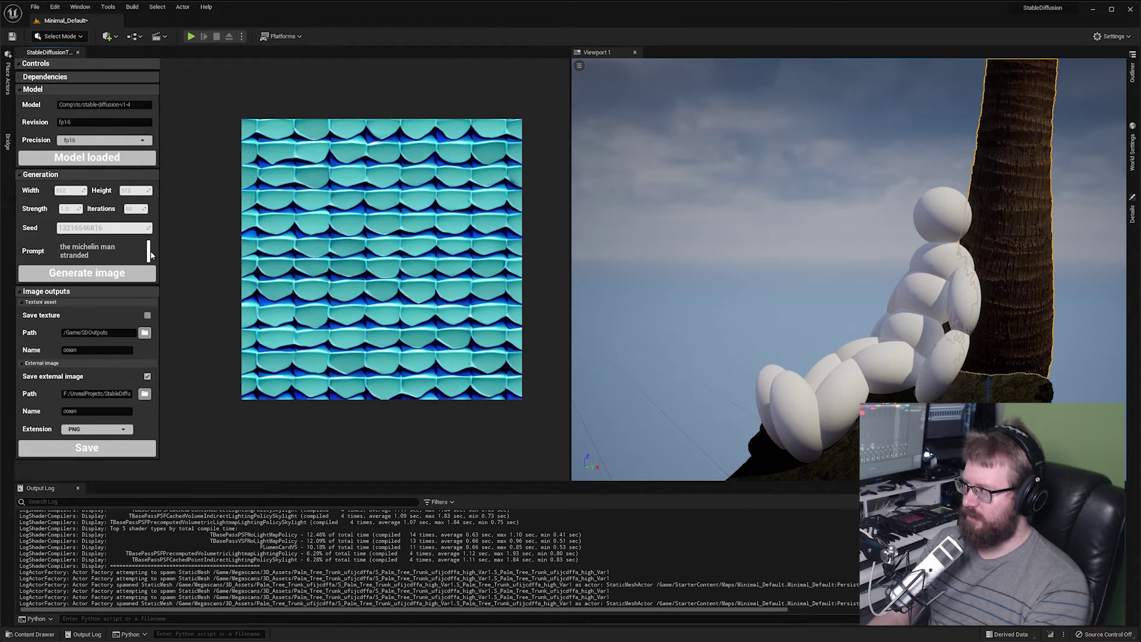
type(" on a island ")
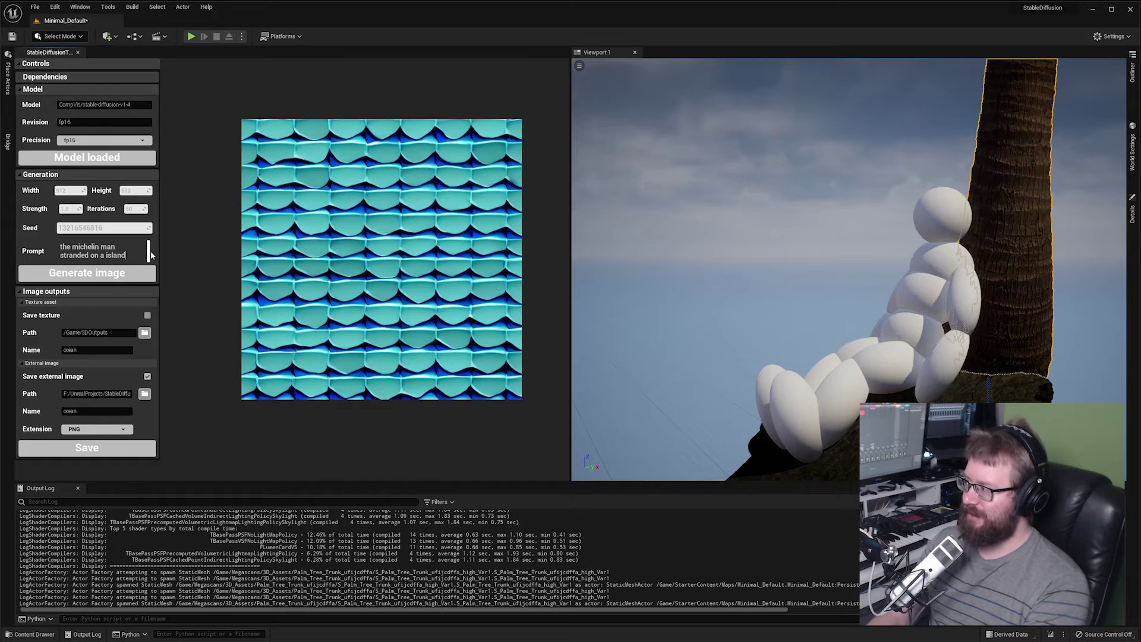
type("in")
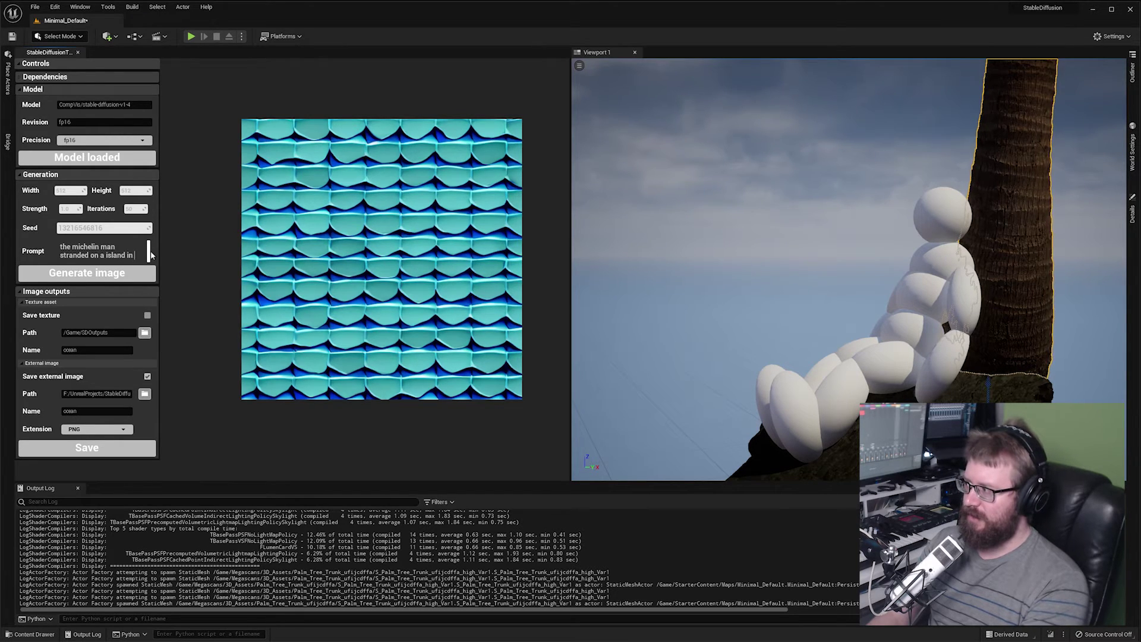
type(" the ocean,")
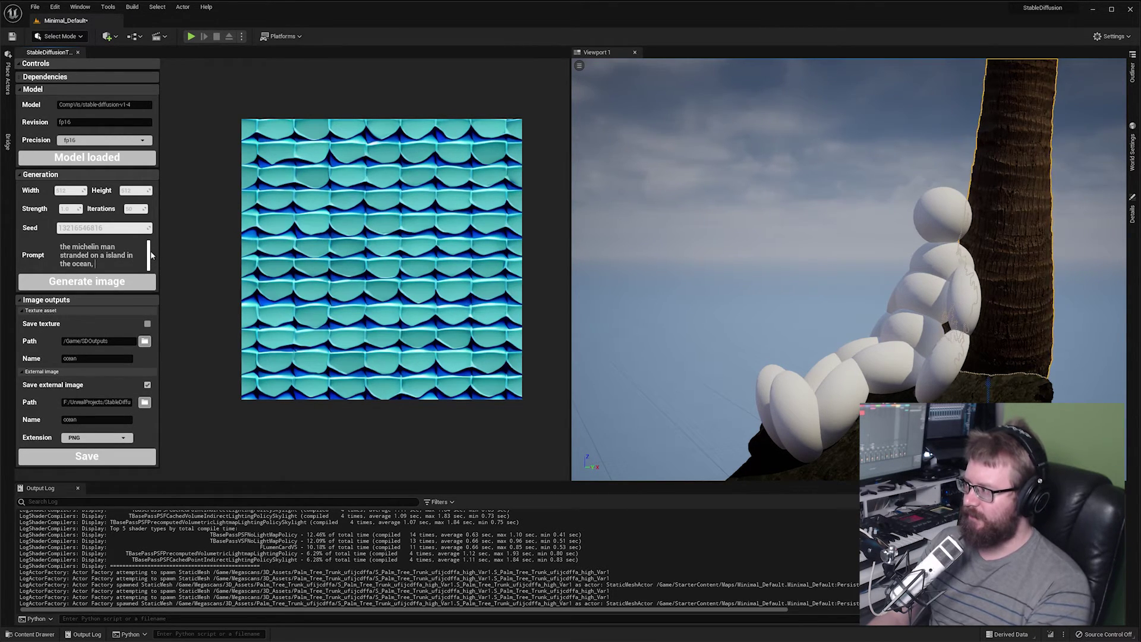
type(" a man leanin")
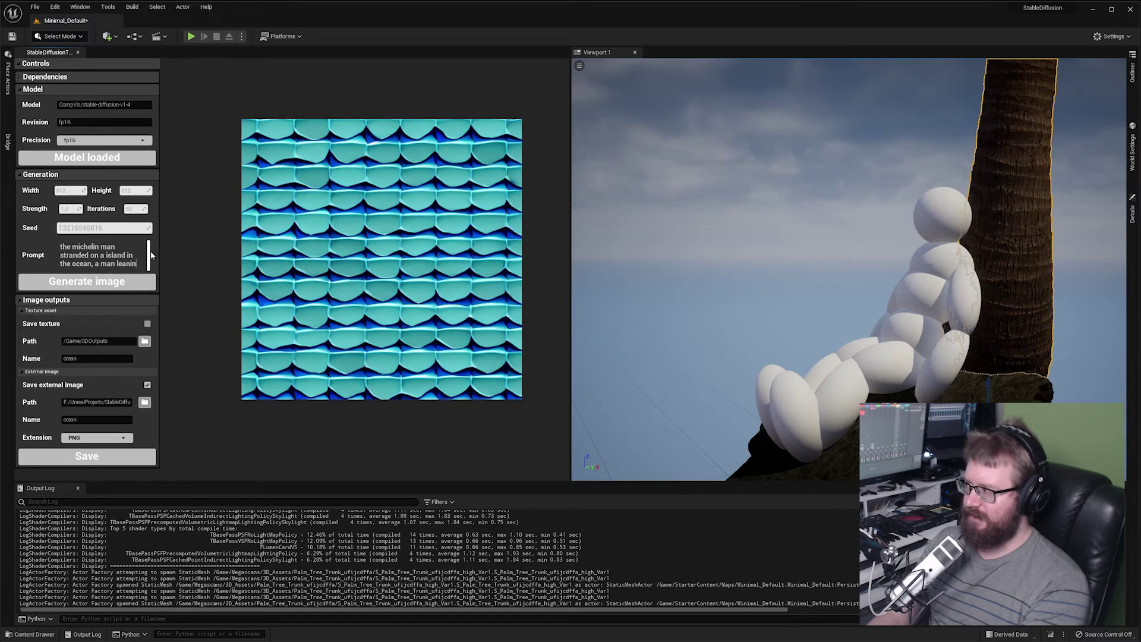
type("g against a ")
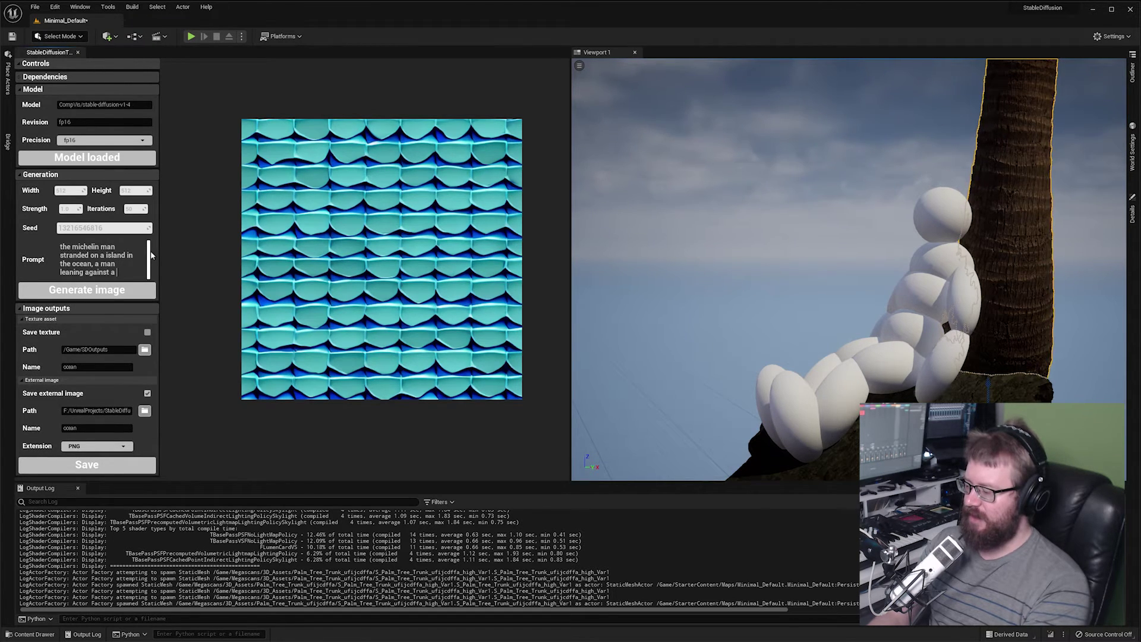
type("palm tree")
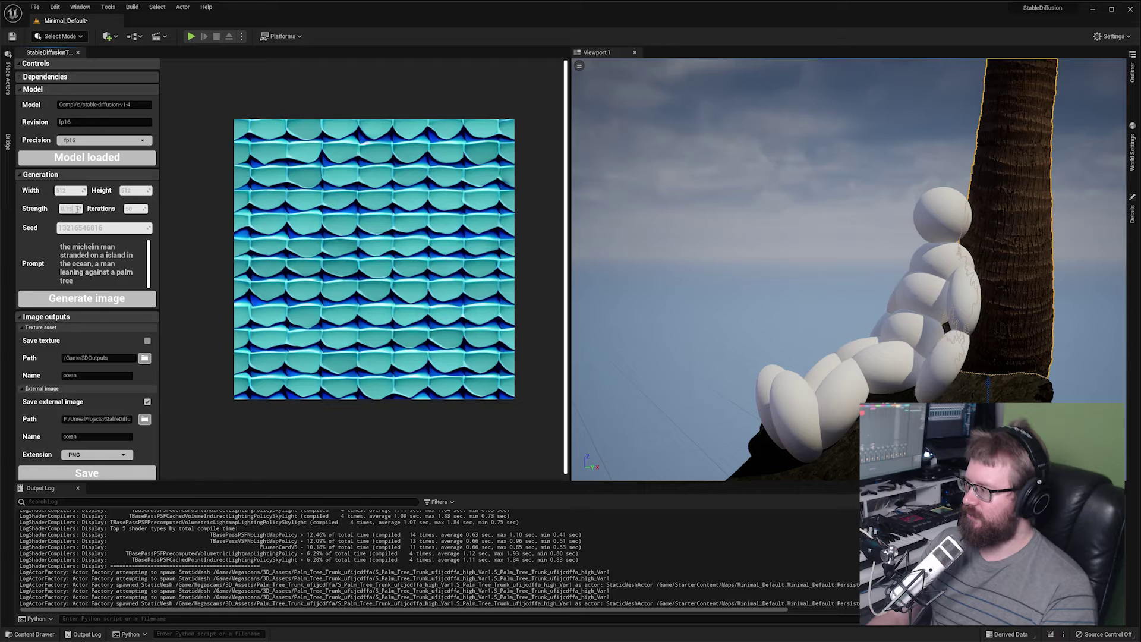
Set Iterations to 100 and generate the image.
left_click(136, 209)
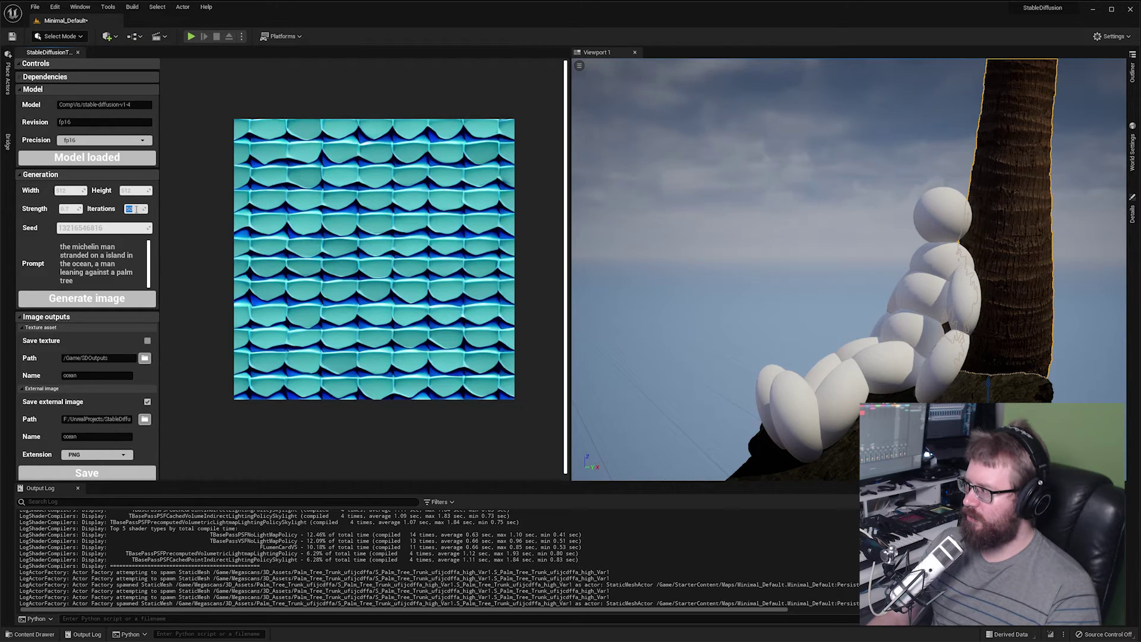
type("100")
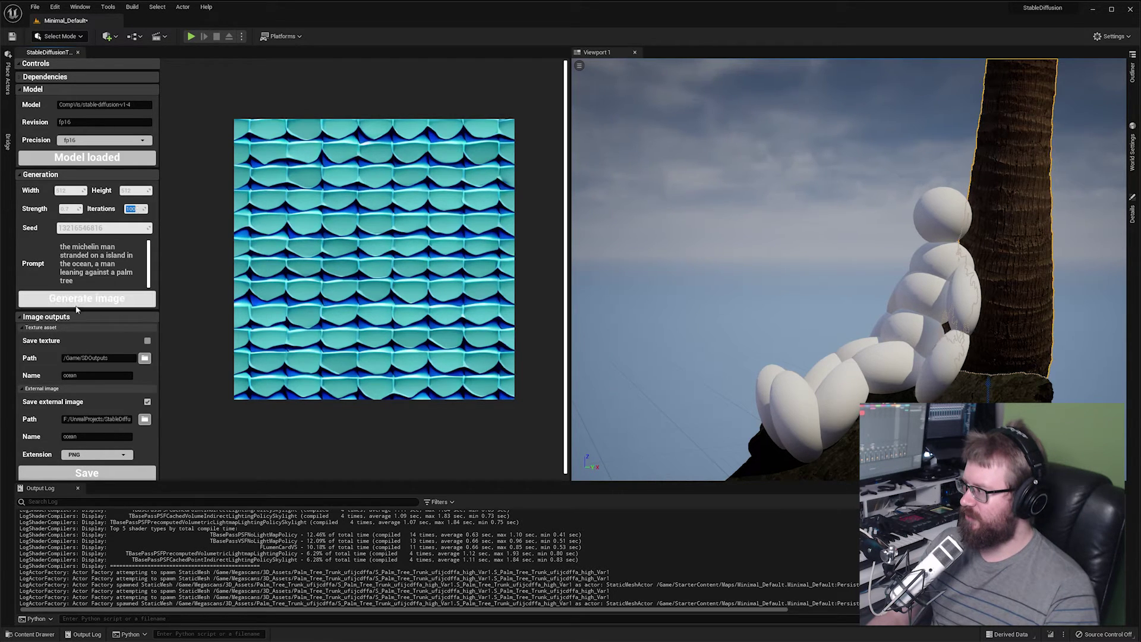
left_click(77, 304)
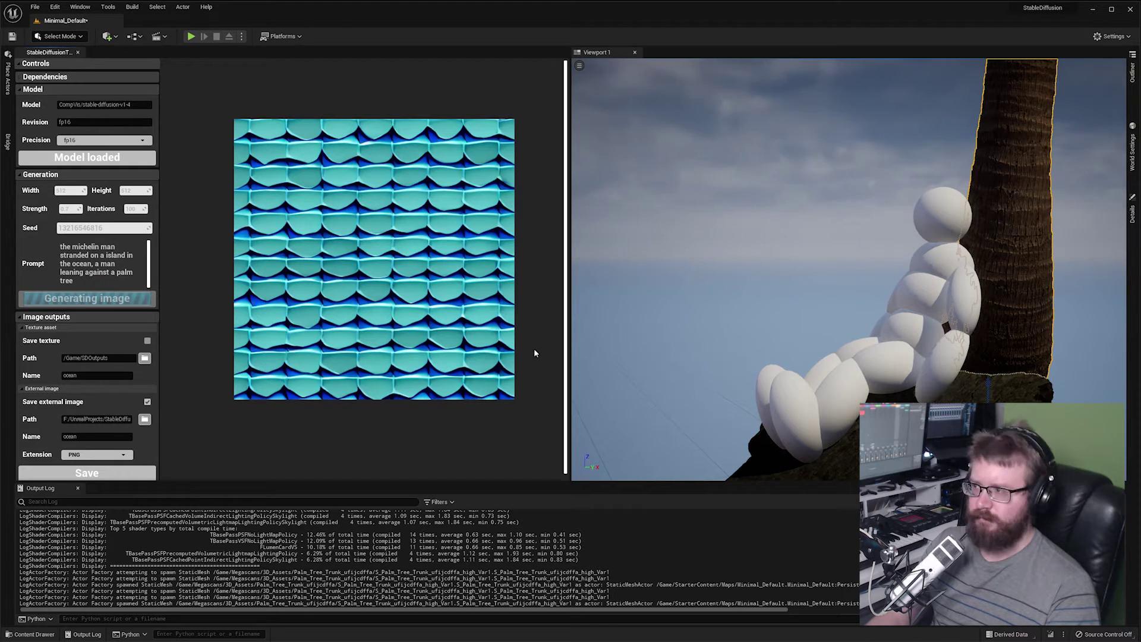
Deselect the palm tree in the level while the image finishes generating.
left_click(713, 83)
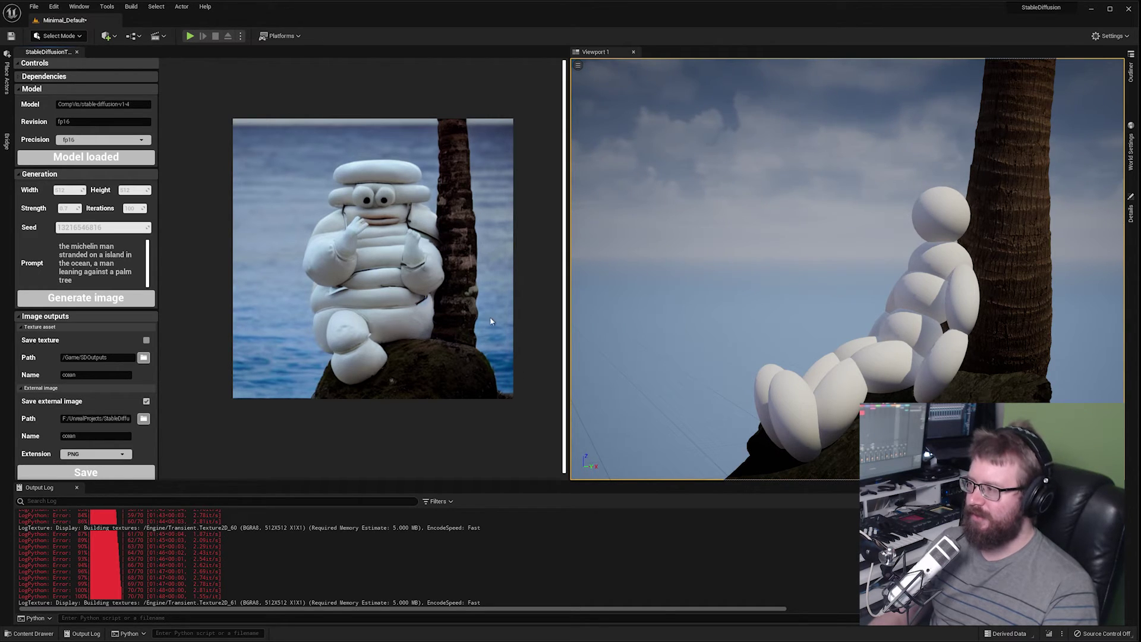
Set Strength to 0.6 and regenerate the image.
left_click(66, 207)
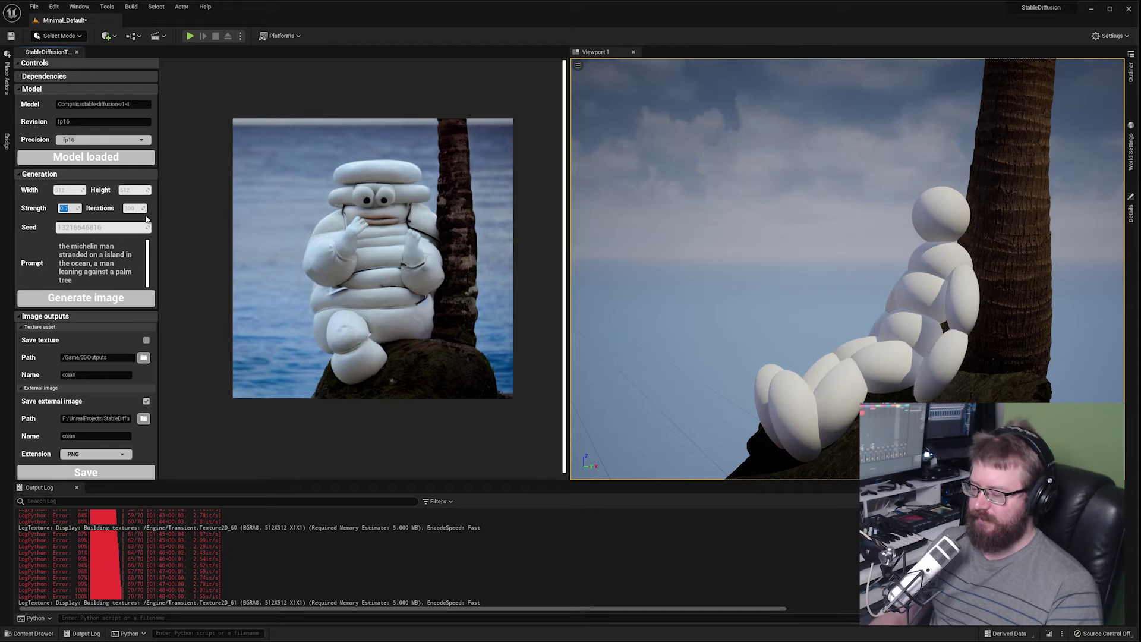
type("0.6")
left_click(85, 297)
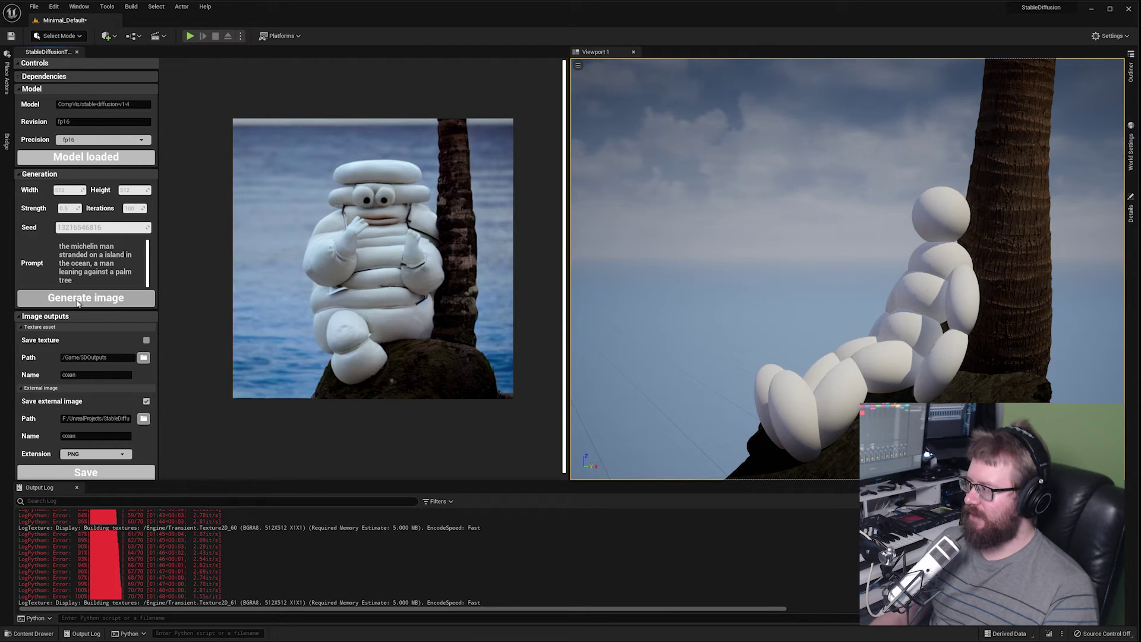